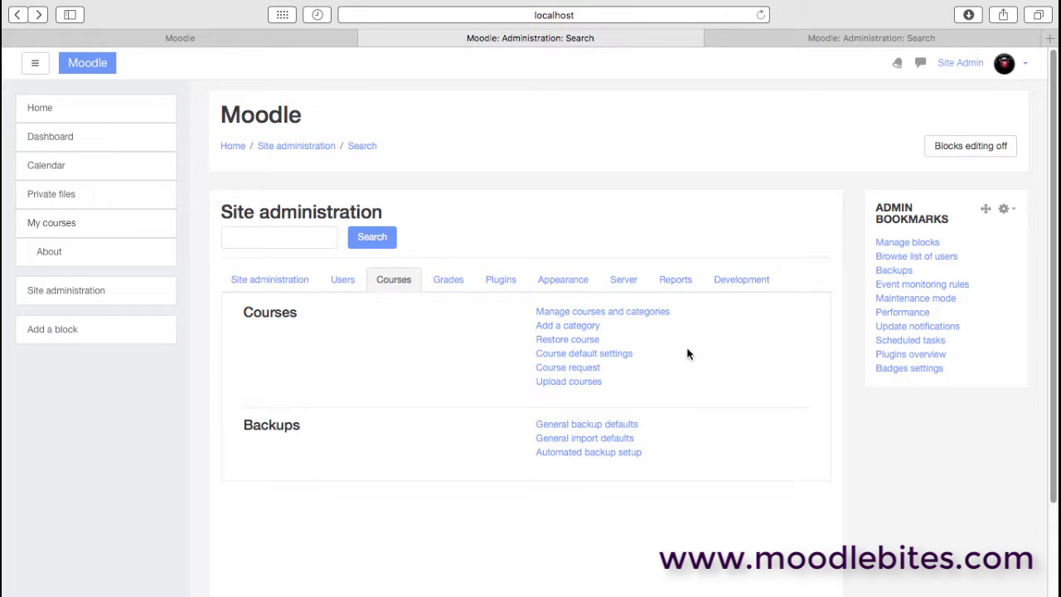
Open course and category management, then examine the subcategories of Active and the actions available for the Science category
{"action": "left_click", "coordinate": [653, 313]}
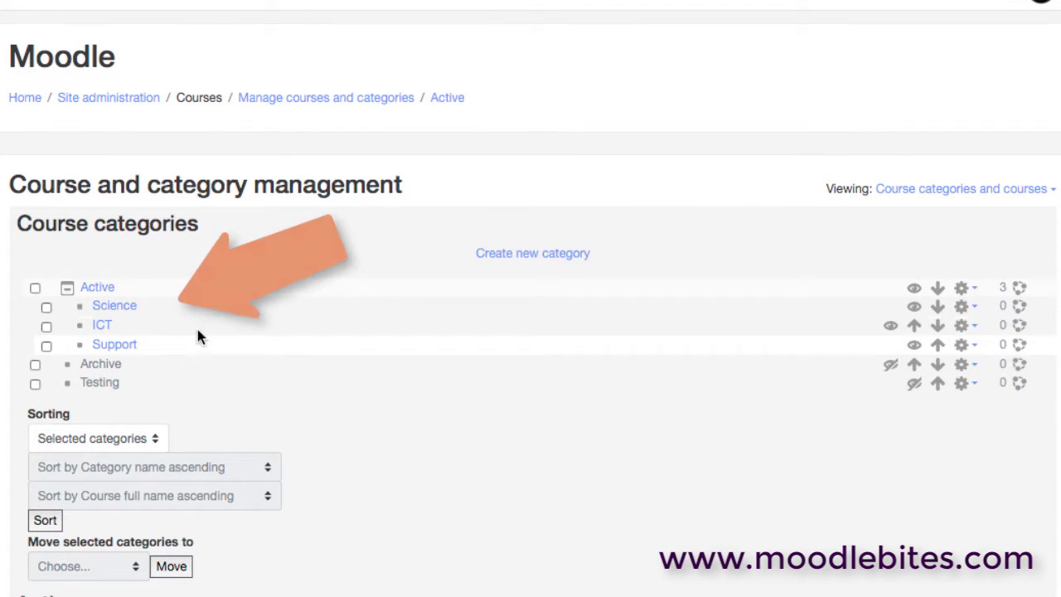
{"action": "left_click", "coordinate": [67, 288]}
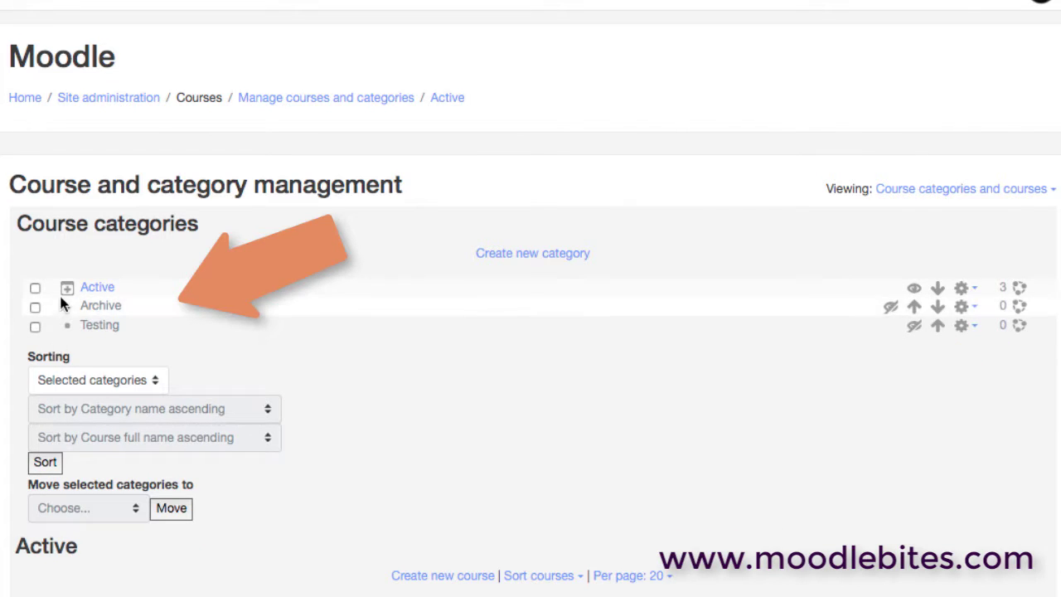
{"action": "left_click", "coordinate": [66, 287]}
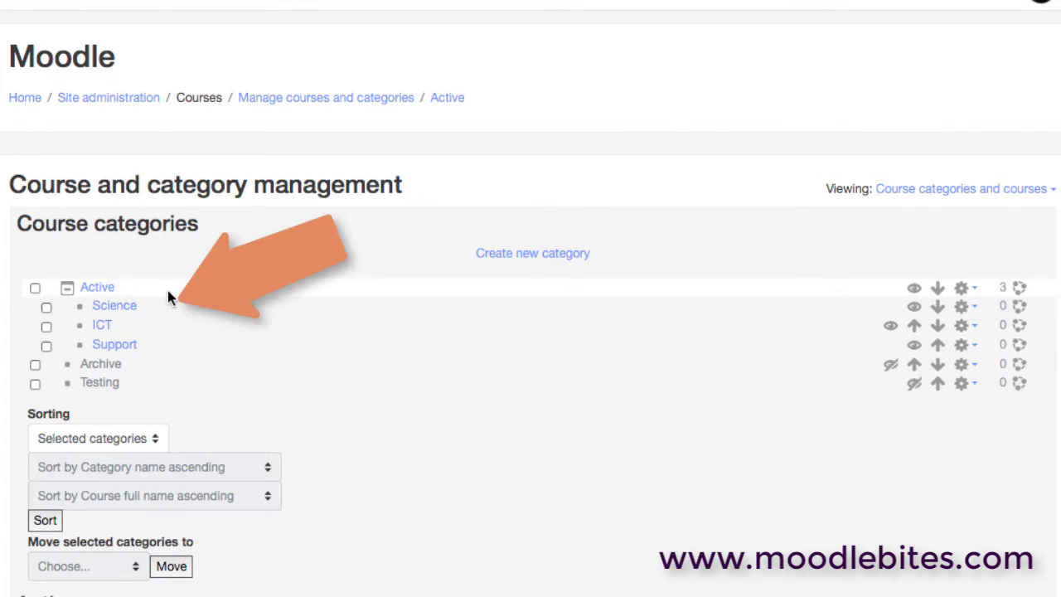
{"action": "scroll", "coordinate": [153, 347], "scroll_direction": "down", "scroll_amount": 1}
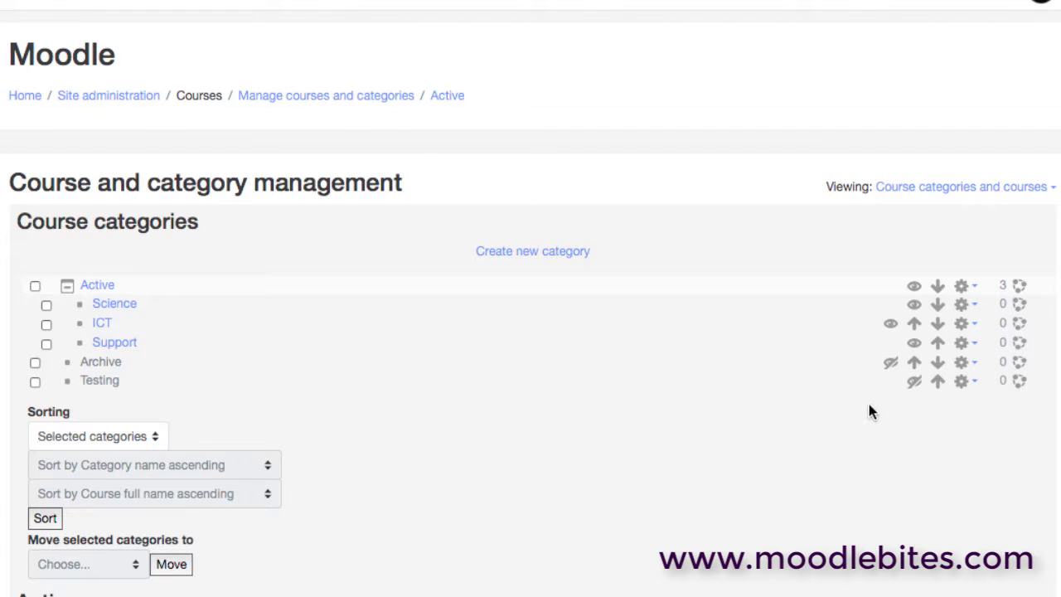
{"action": "left_click", "coordinate": [976, 306]}
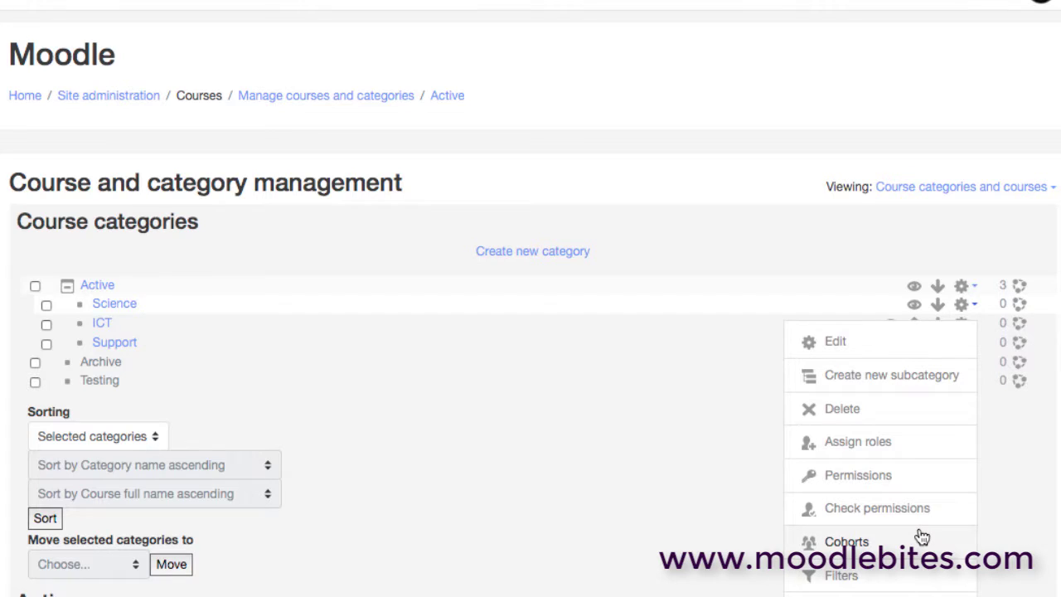
{"action": "left_click", "coordinate": [579, 427]}
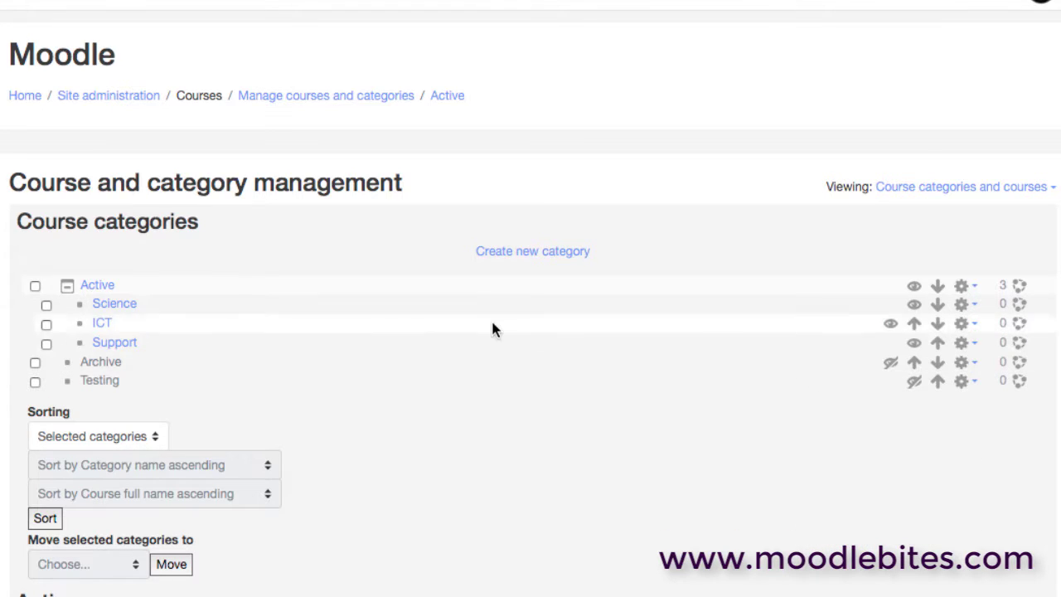
Move the MoodleBites for Administrators course from the Active category to the Testing category
{"action": "left_click", "coordinate": [100, 287]}
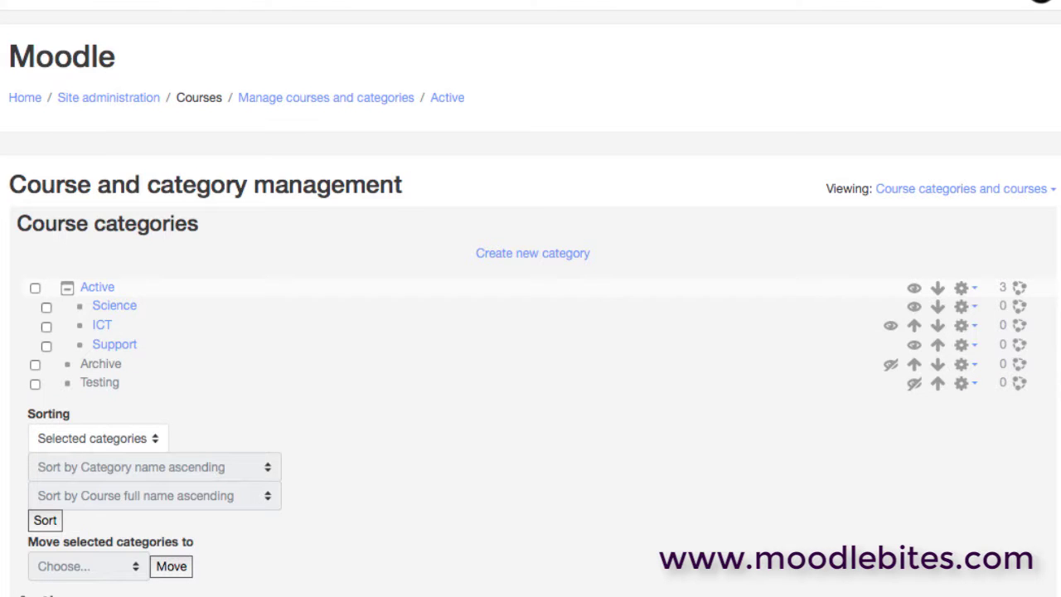
{"action": "scroll", "coordinate": [416, 386], "scroll_direction": "down", "scroll_amount": 5}
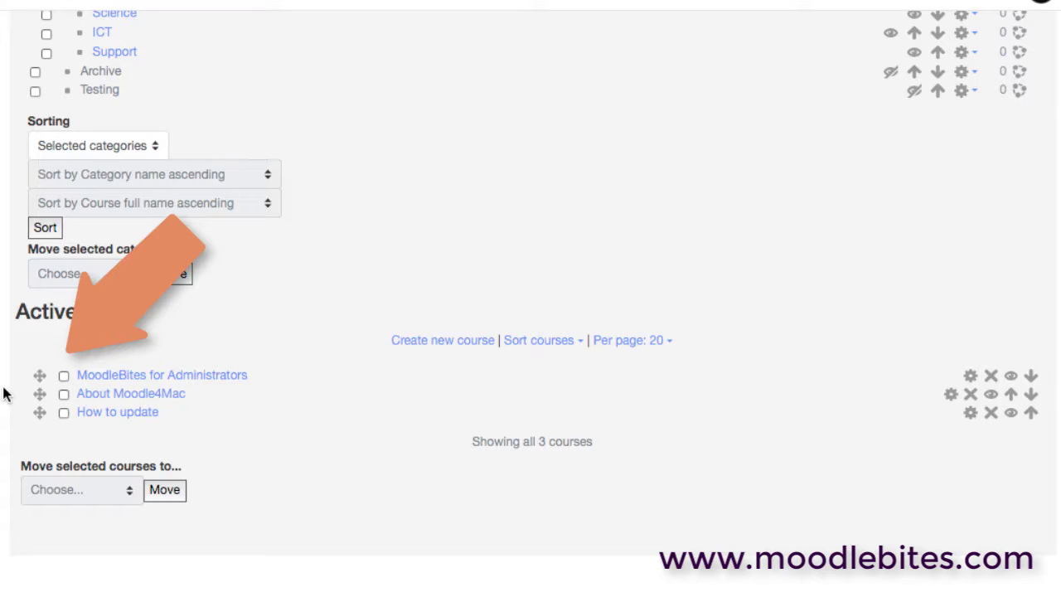
{"action": "left_click", "coordinate": [63, 377]}
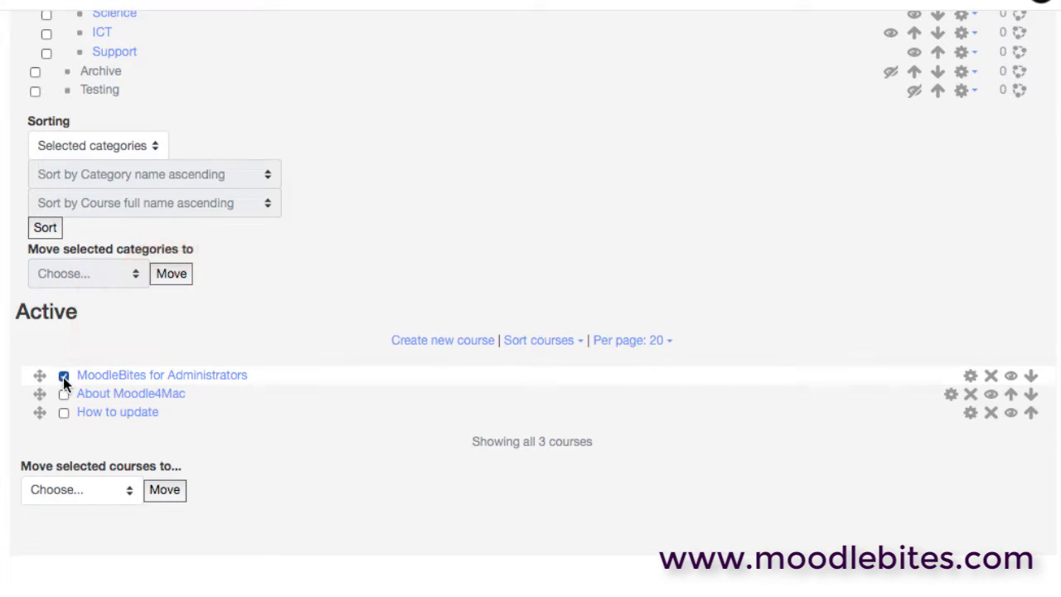
{"action": "left_click", "coordinate": [129, 492]}
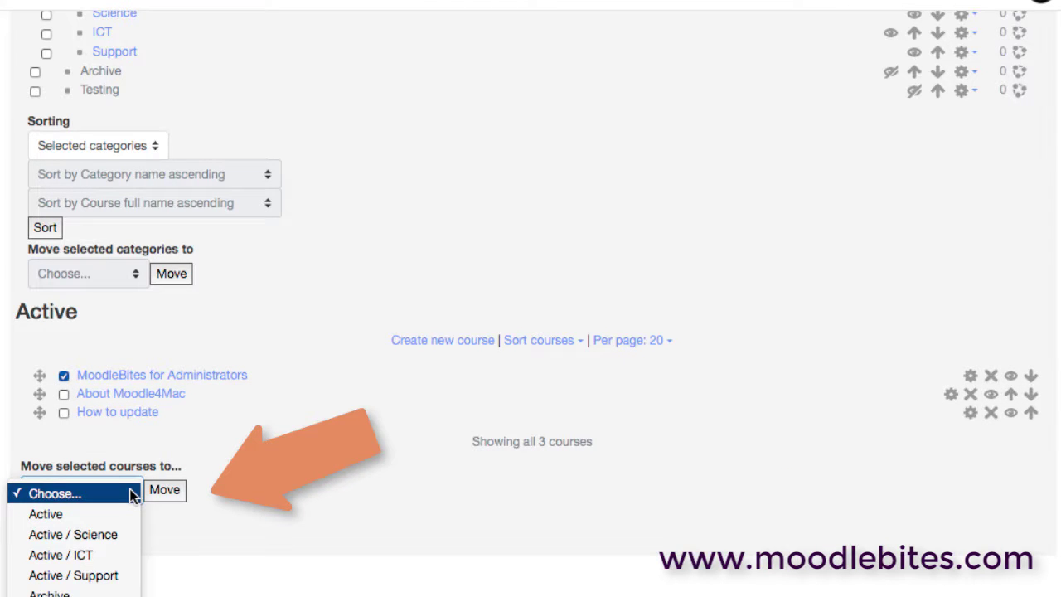
{"action": "left_click", "coordinate": [124, 591]}
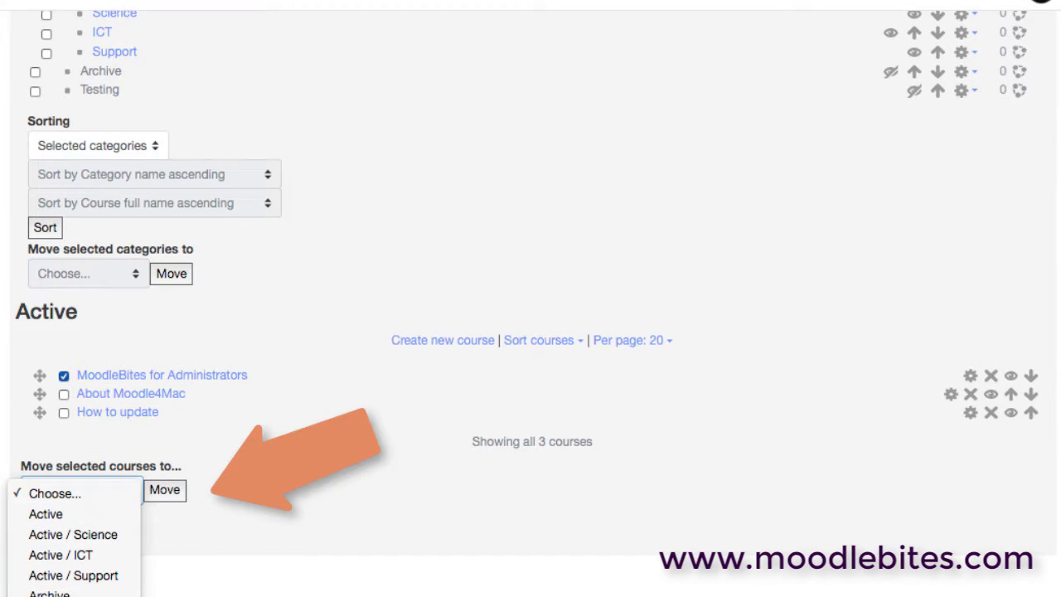
{"action": "left_click", "coordinate": [162, 491]}
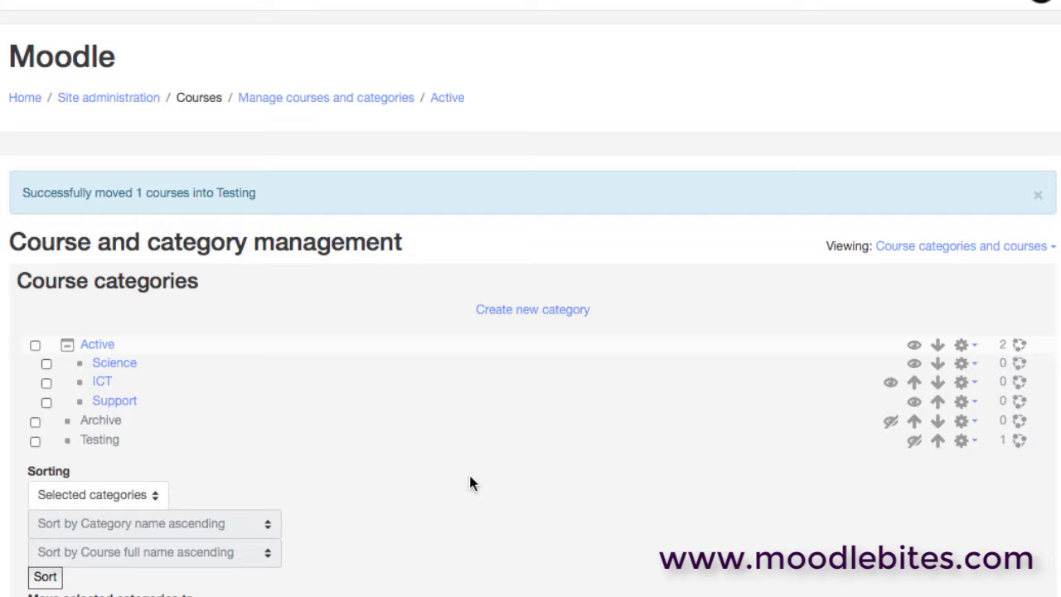
Select the Active category for sorting and examine the scope, category order and course order options
{"action": "scroll", "coordinate": [531, 332], "scroll_direction": "down", "scroll_amount": 3}
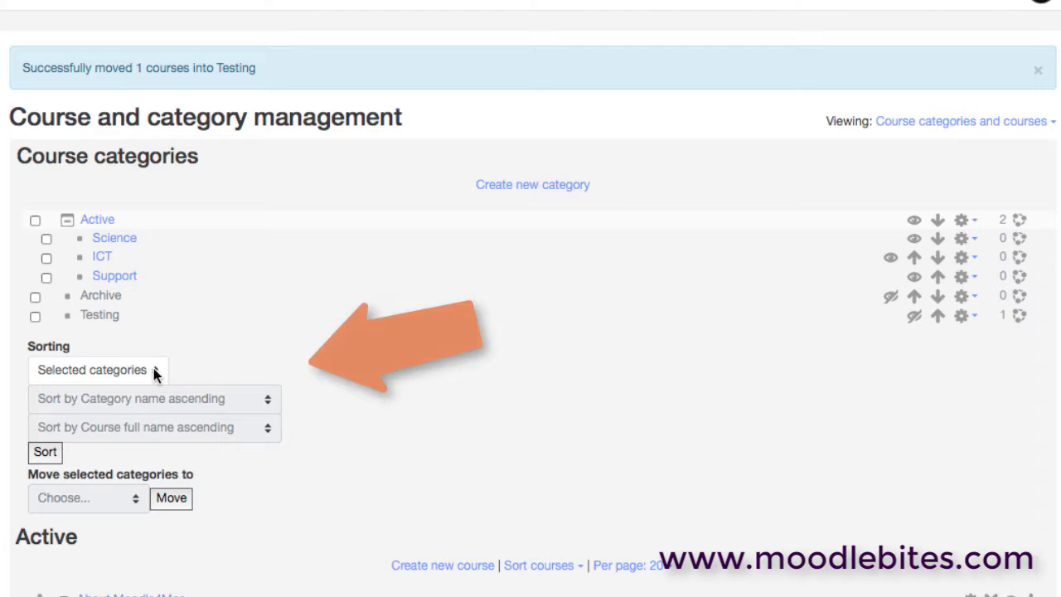
{"action": "left_click", "coordinate": [34, 220]}
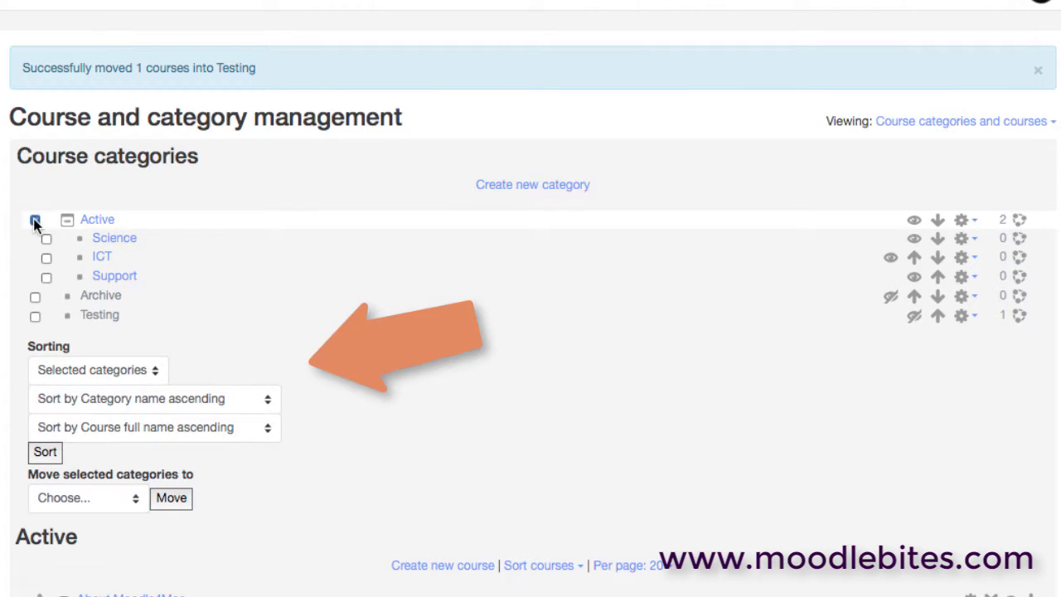
{"action": "left_click", "coordinate": [152, 373]}
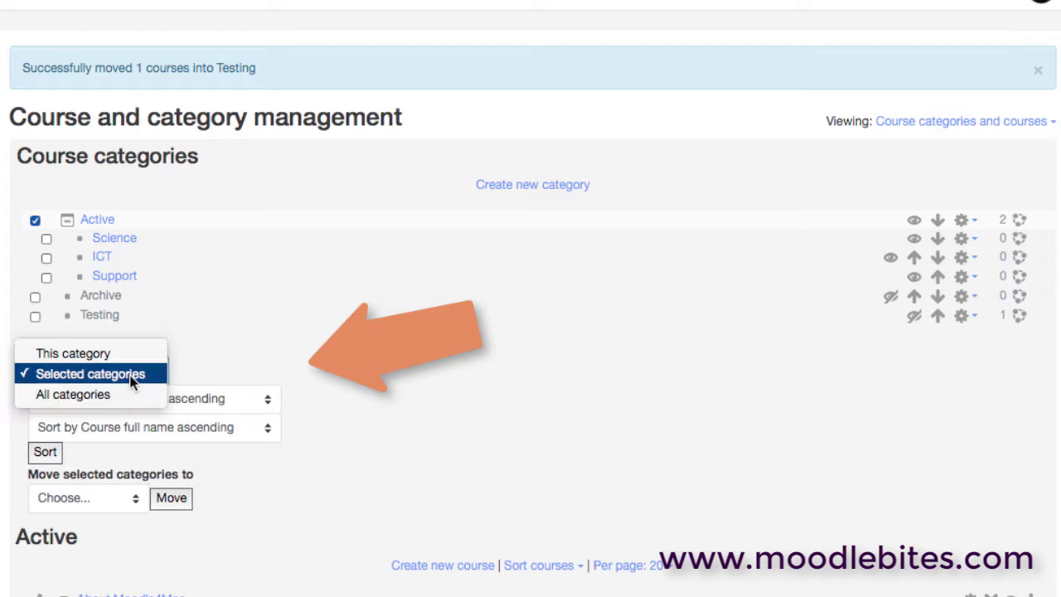
{"action": "left_click", "coordinate": [154, 374]}
{"action": "left_click", "coordinate": [267, 405]}
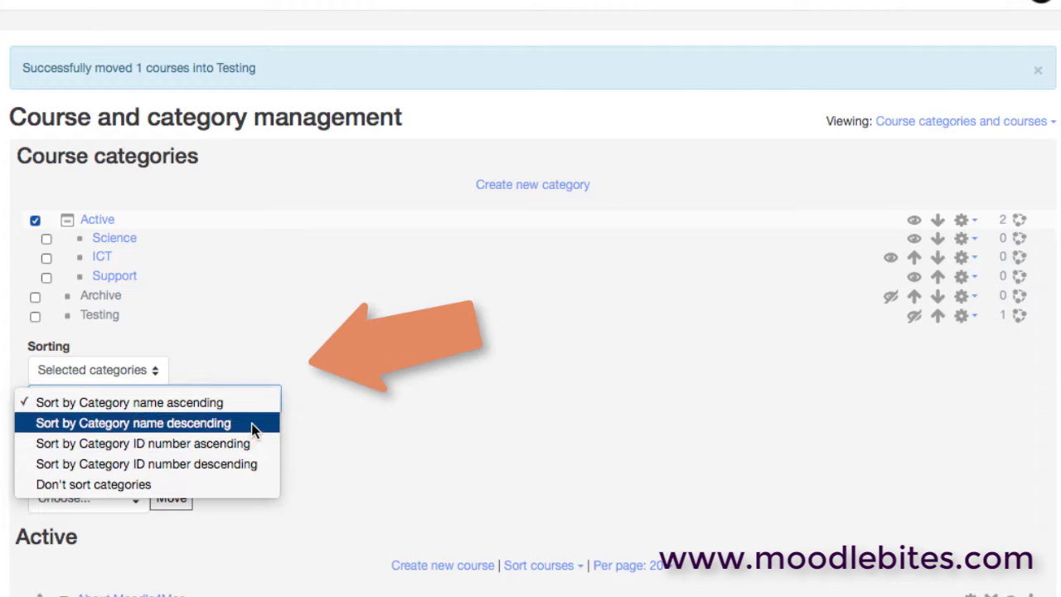
{"action": "left_click", "coordinate": [363, 430]}
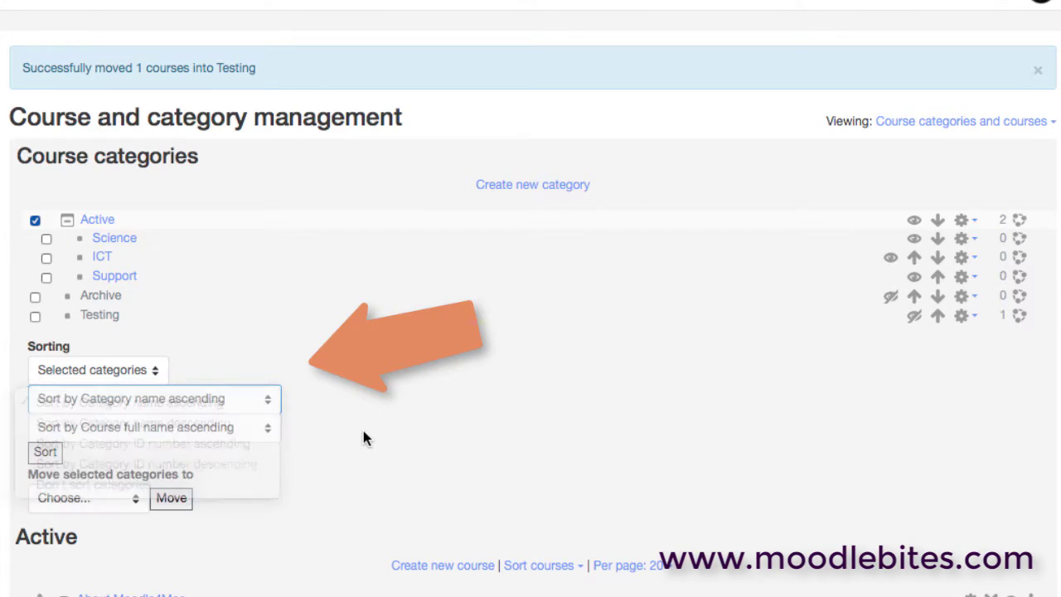
{"action": "left_click", "coordinate": [268, 428]}
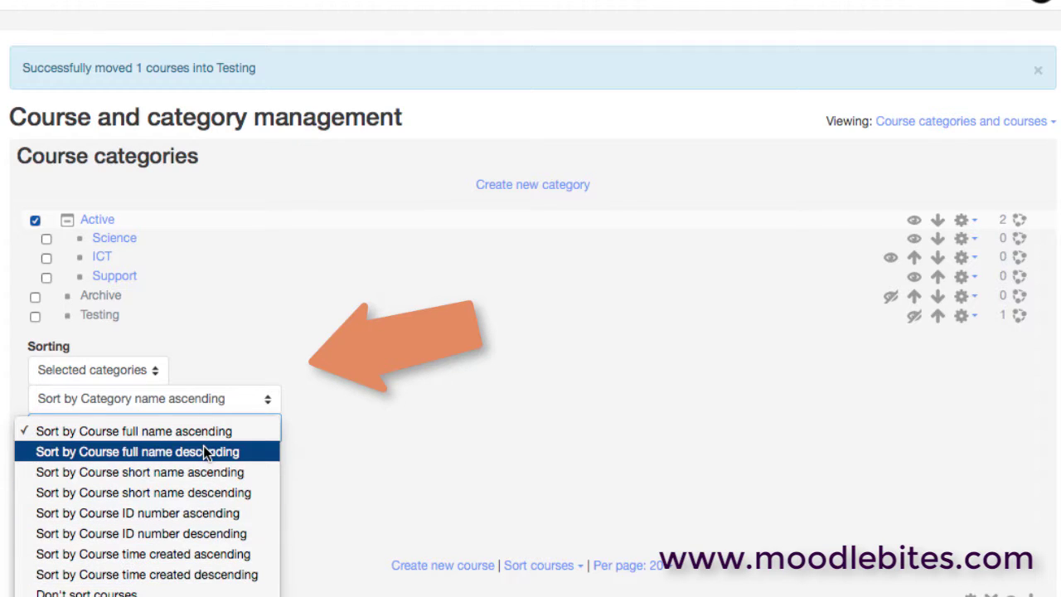
{"action": "left_click", "coordinate": [534, 365]}
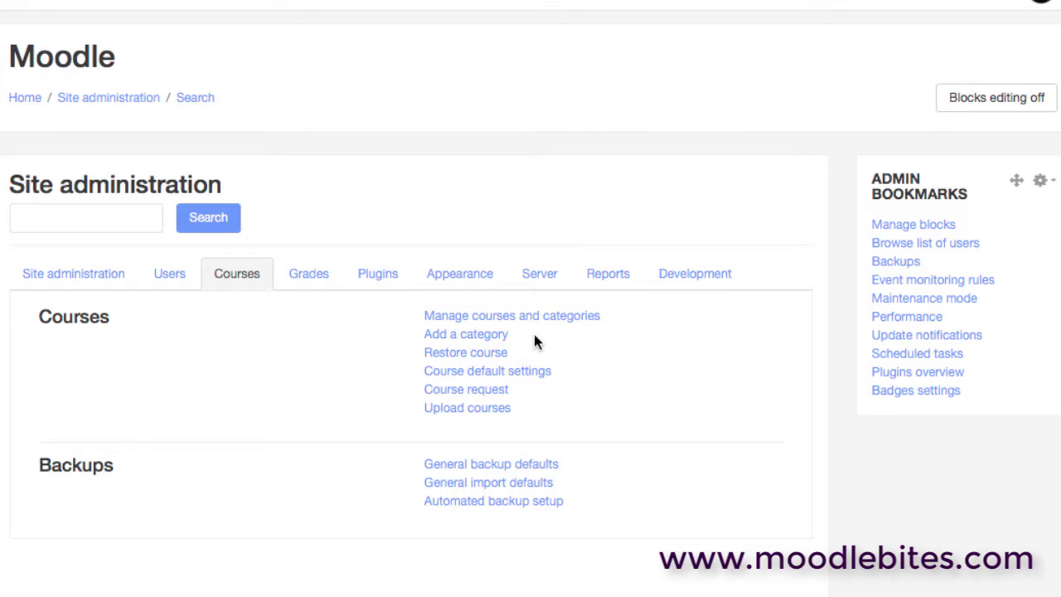
Start adding a new category named "New" with Archive as its parent category
{"action": "left_click", "coordinate": [493, 335]}
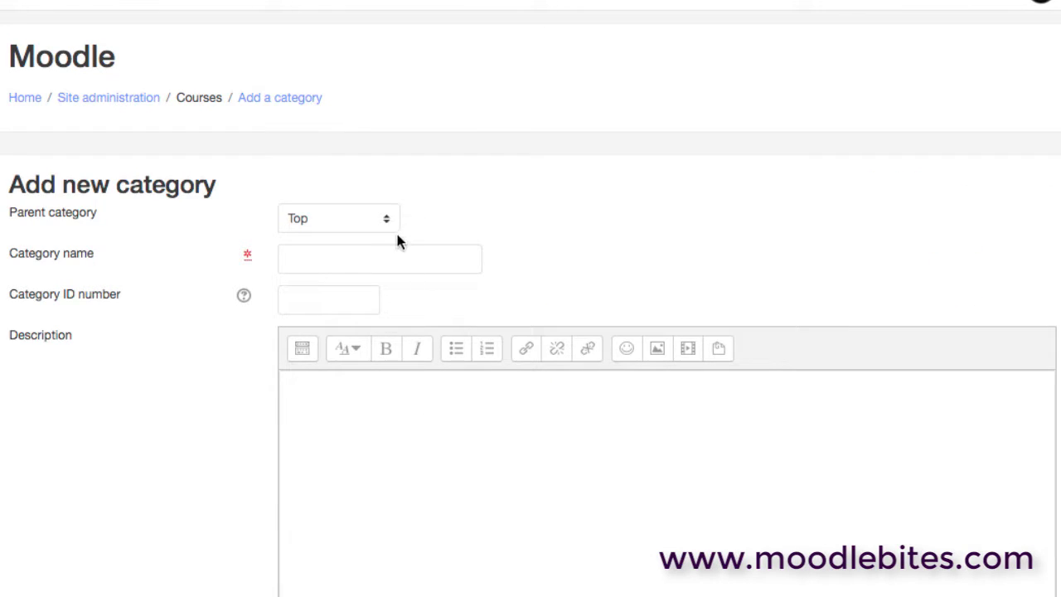
{"action": "left_click", "coordinate": [365, 257]}
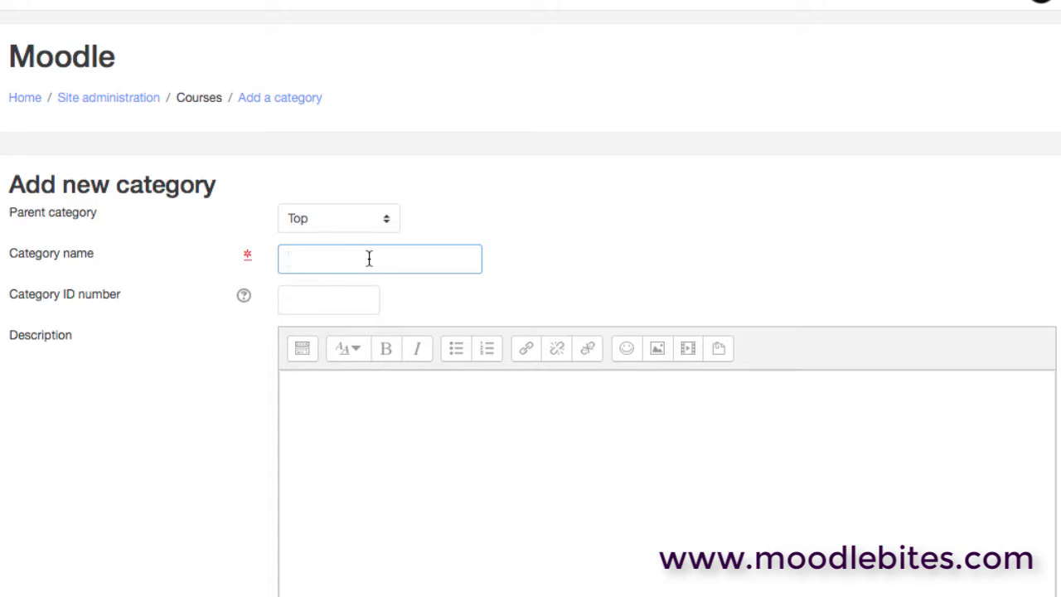
{"action": "type", "text": "New"}
{"action": "left_click", "coordinate": [384, 224]}
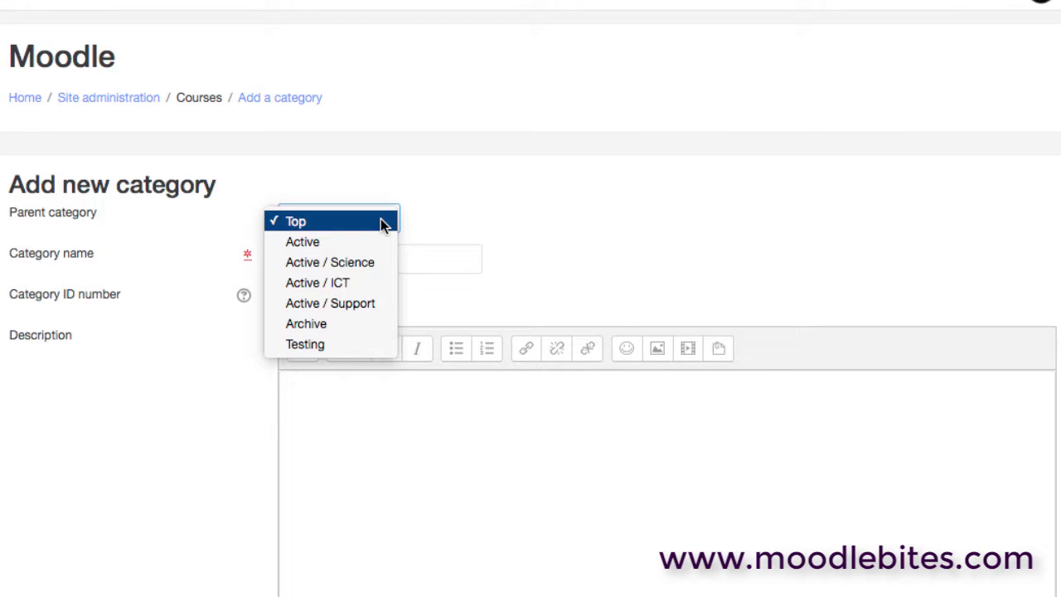
{"action": "left_click", "coordinate": [345, 323]}
Enter "A Category for..." as the new category's description
{"action": "left_click", "coordinate": [337, 383]}
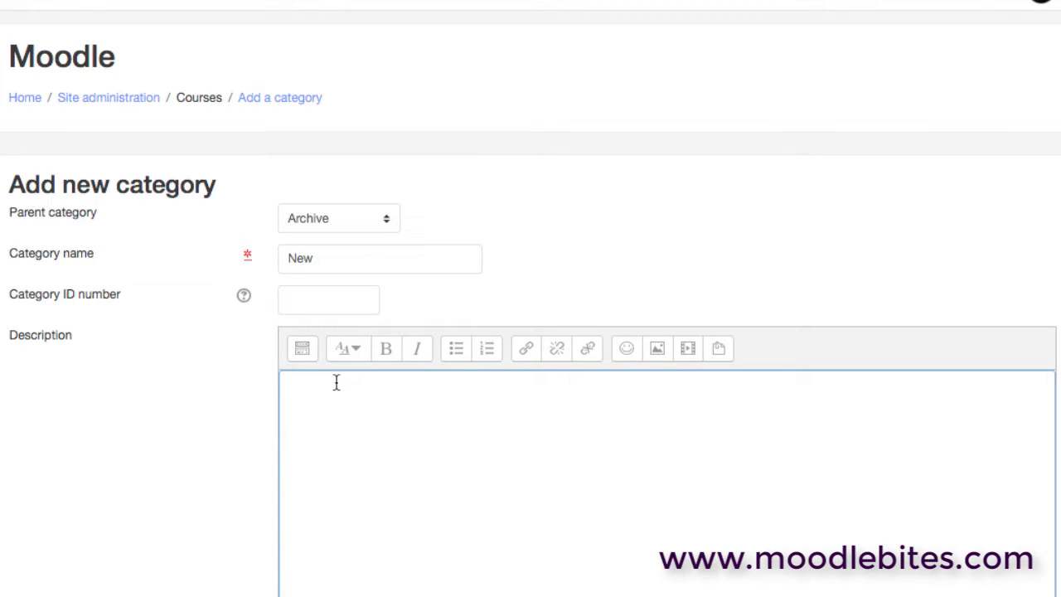
{"action": "type", "text": "A d"}
{"action": "key", "text": "BackSpace"}
{"action": "type", "text": "Category for..."}
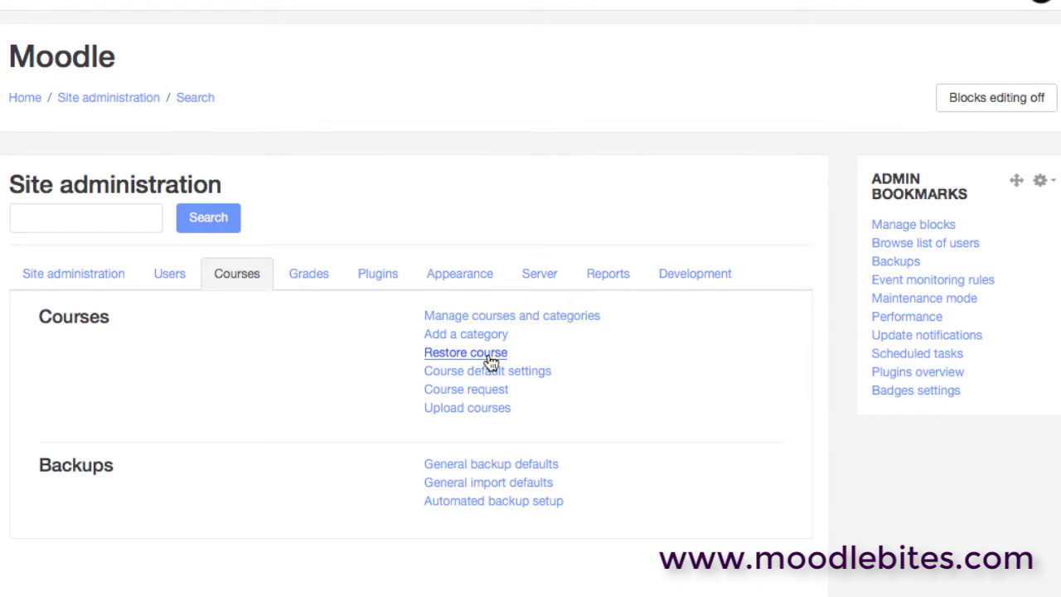
Open the Restore course page and examine the backup file import and the course, user private and automated backup areas
{"action": "left_click", "coordinate": [491, 355]}
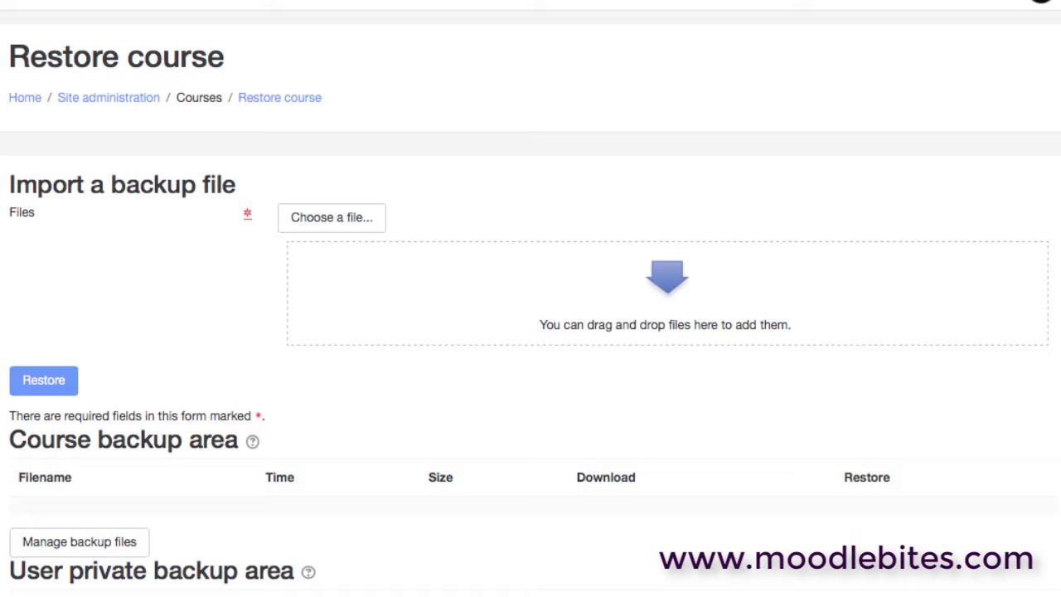
{"action": "scroll", "coordinate": [531, 298], "scroll_direction": "down", "scroll_amount": 5}
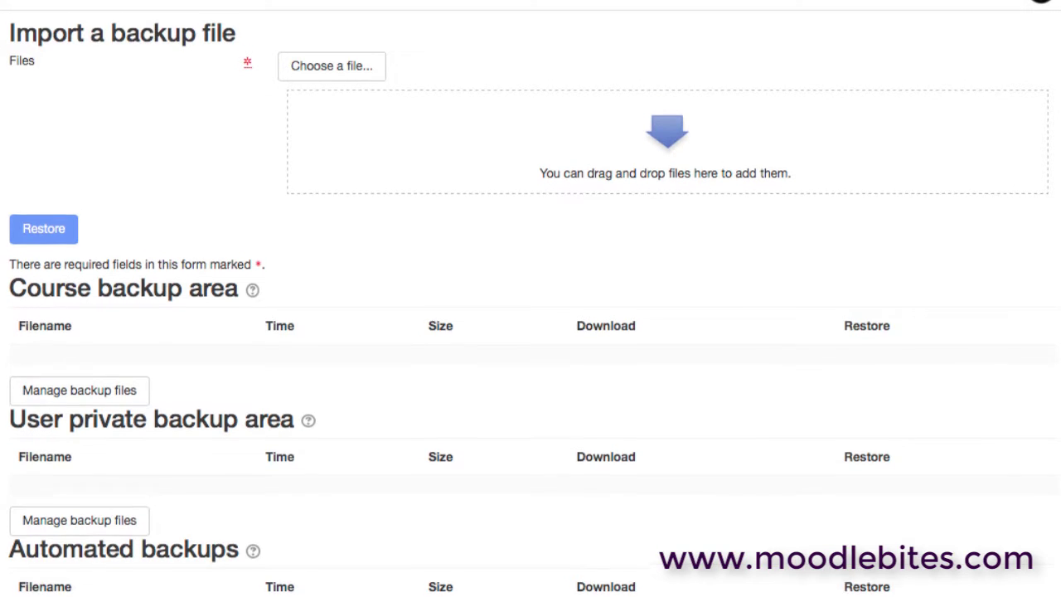
{"action": "scroll", "coordinate": [531, 332], "scroll_direction": "up", "scroll_amount": 3}
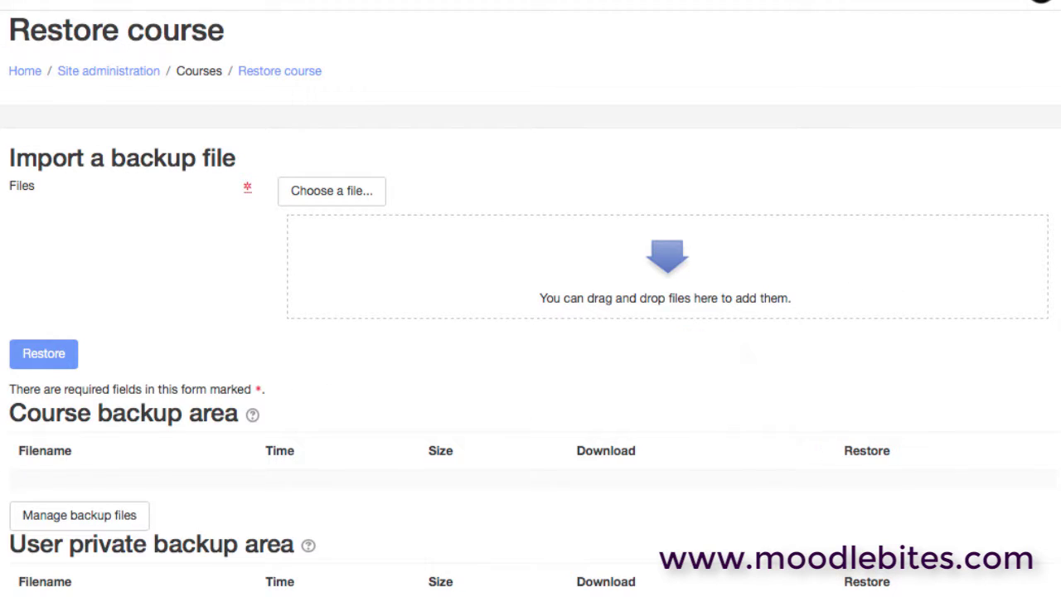
{"action": "scroll", "coordinate": [531, 298], "scroll_direction": "down", "scroll_amount": 4}
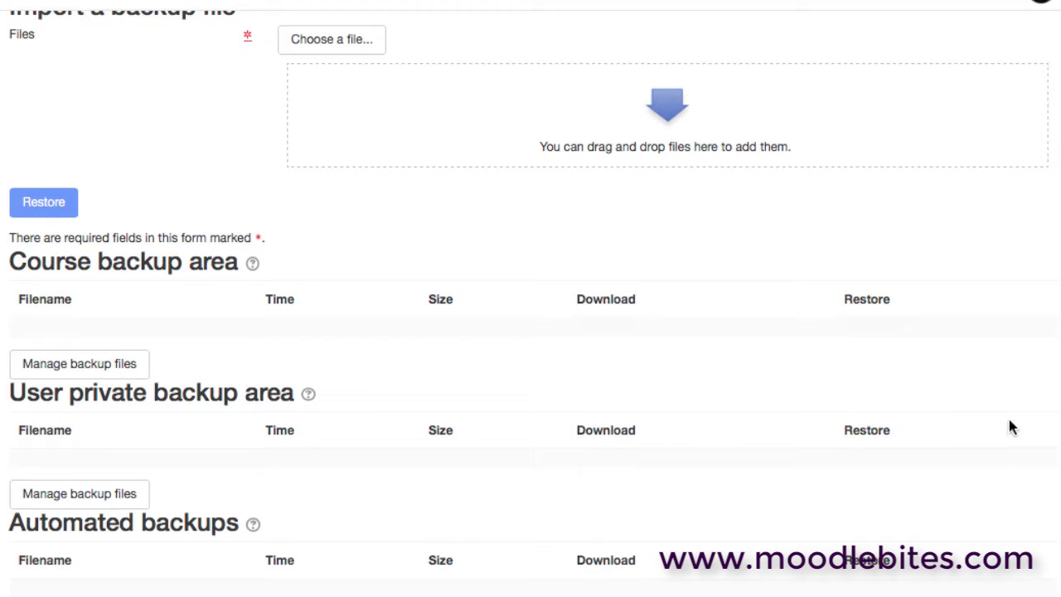
{"action": "scroll", "coordinate": [531, 331], "scroll_direction": "up", "scroll_amount": 4}
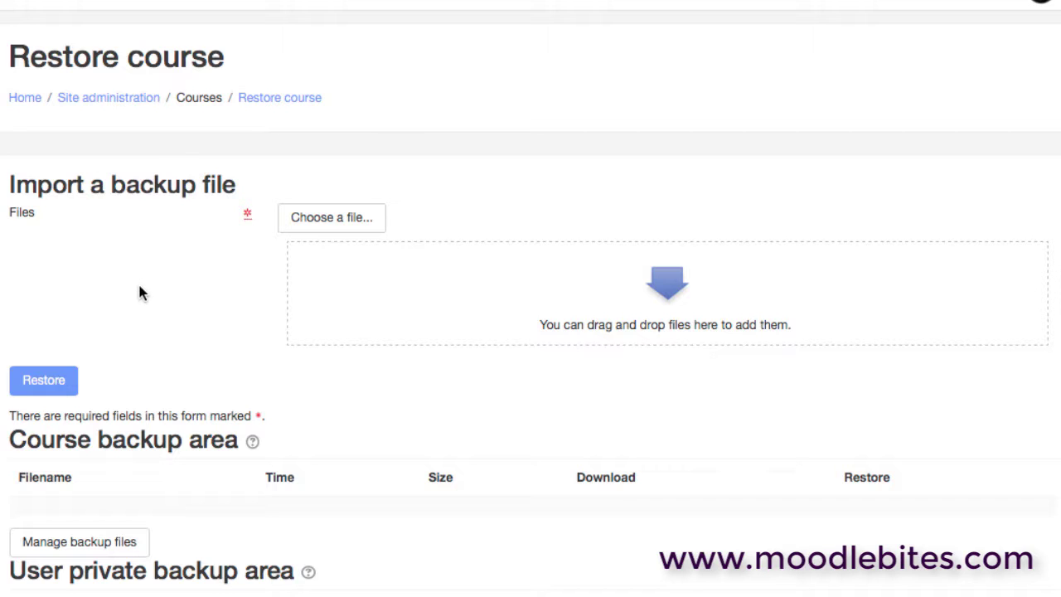
{"action": "left_click_drag", "start_coordinate": [12, 57], "coordinate": [118, 67]}
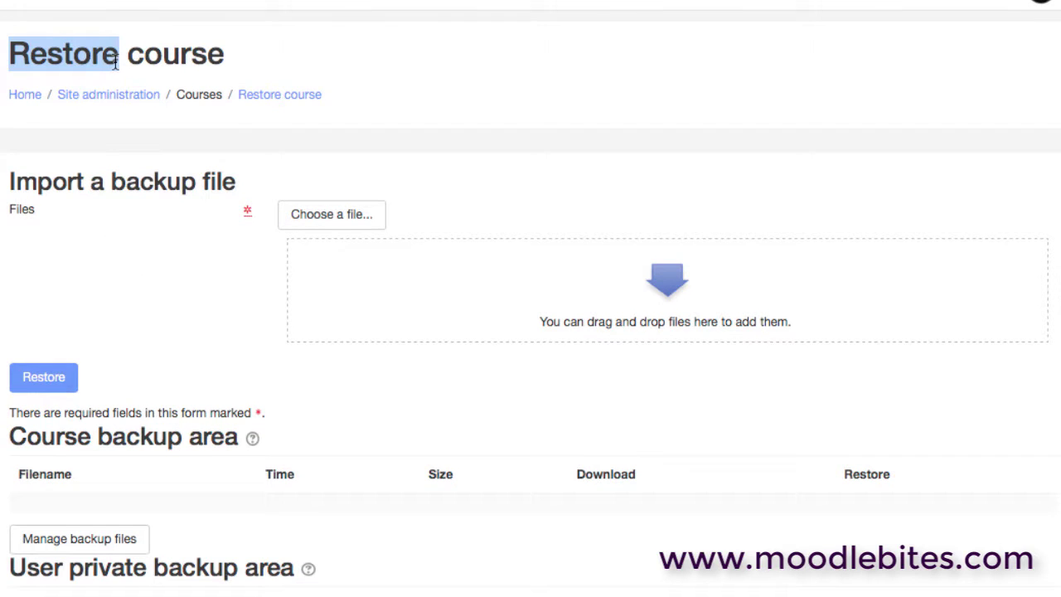
{"action": "left_click", "coordinate": [135, 287]}
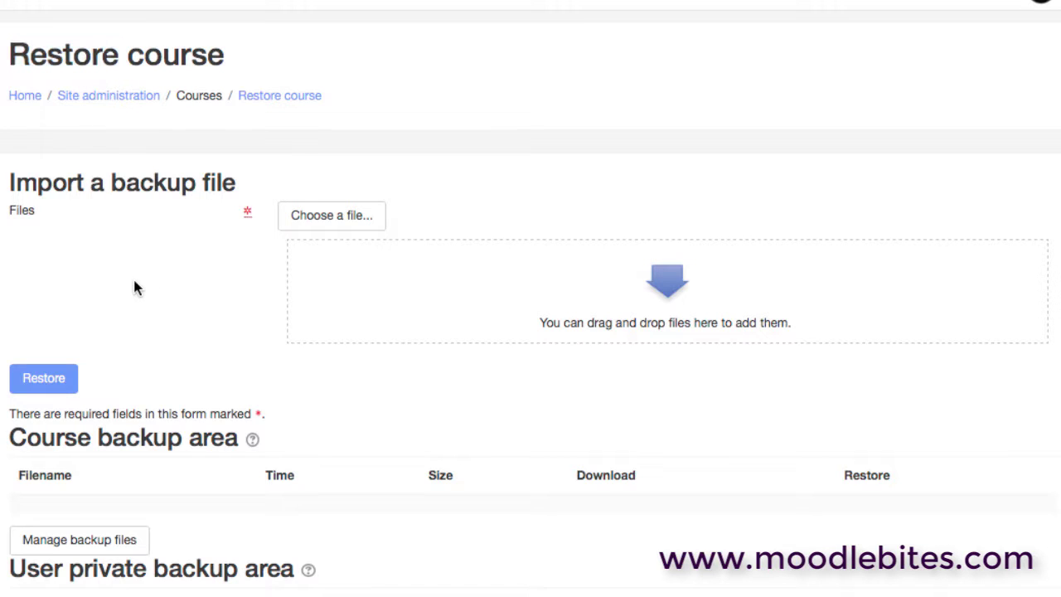
{"action": "double_click", "coordinate": [37, 183]}
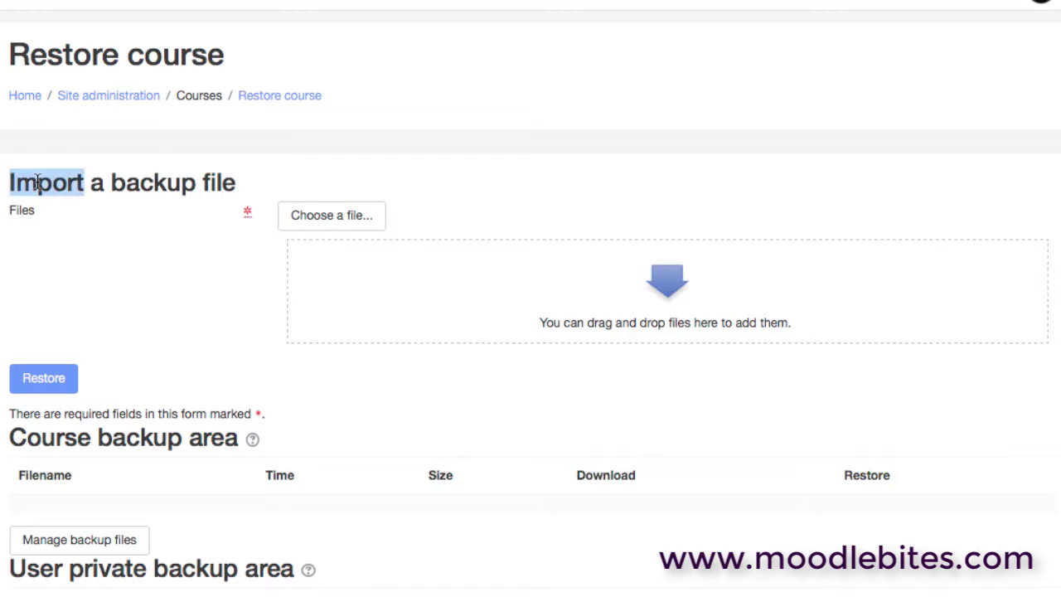
{"action": "left_click", "coordinate": [136, 280]}
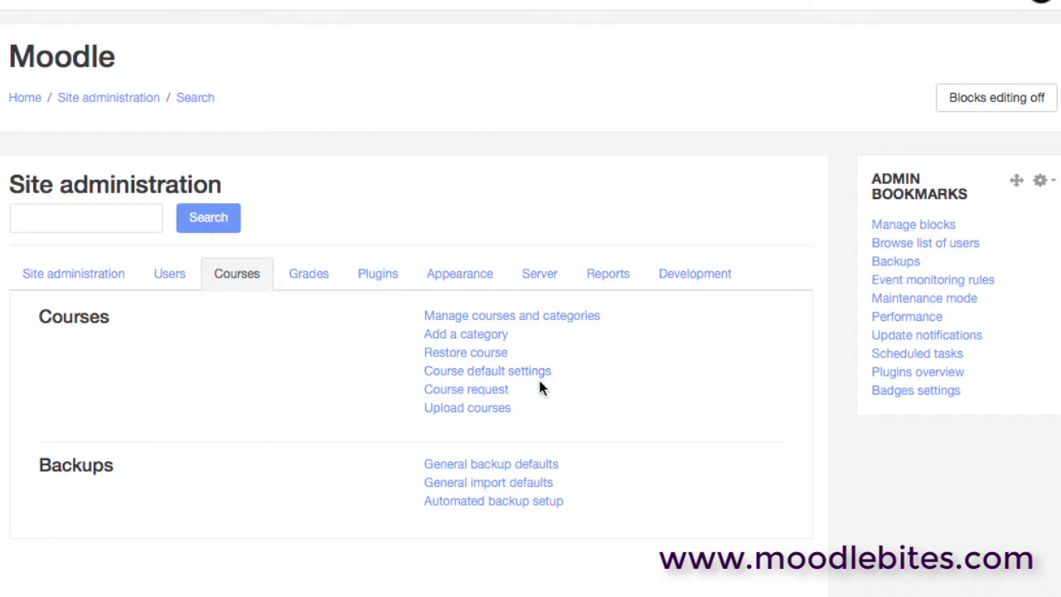
Open the Course default settings and set the default course visibility to Hide
{"action": "left_click", "coordinate": [539, 374]}
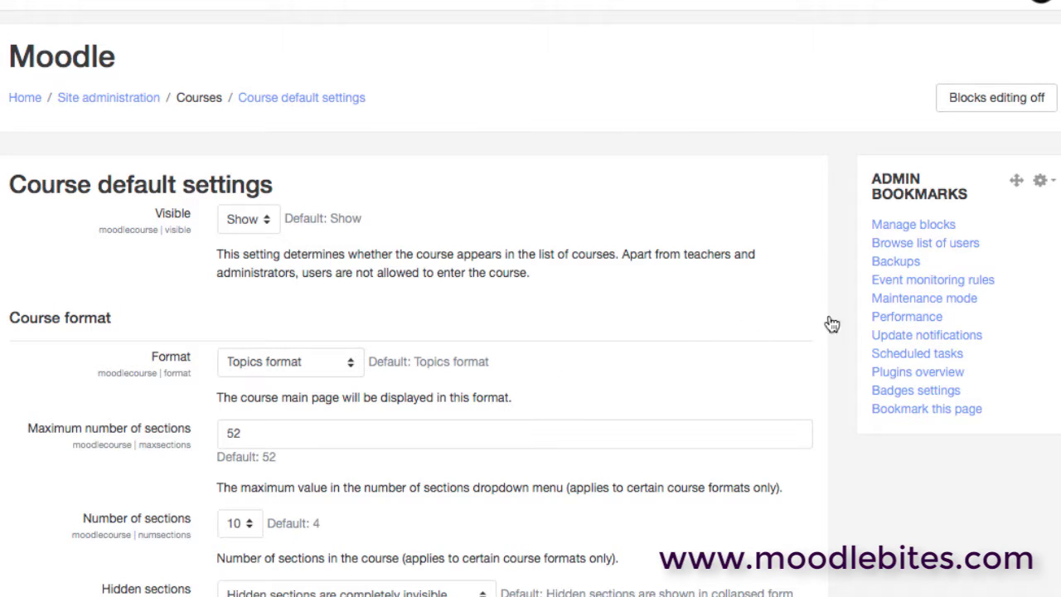
{"action": "scroll", "coordinate": [531, 332], "scroll_direction": "down", "scroll_amount": 3}
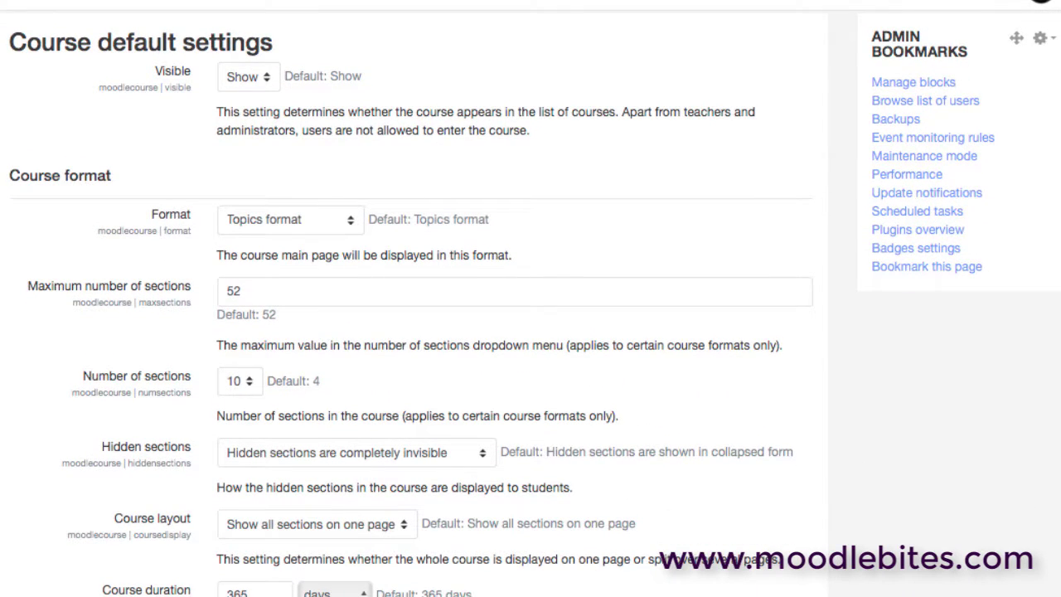
{"action": "scroll", "coordinate": [531, 332], "scroll_direction": "up", "scroll_amount": 1}
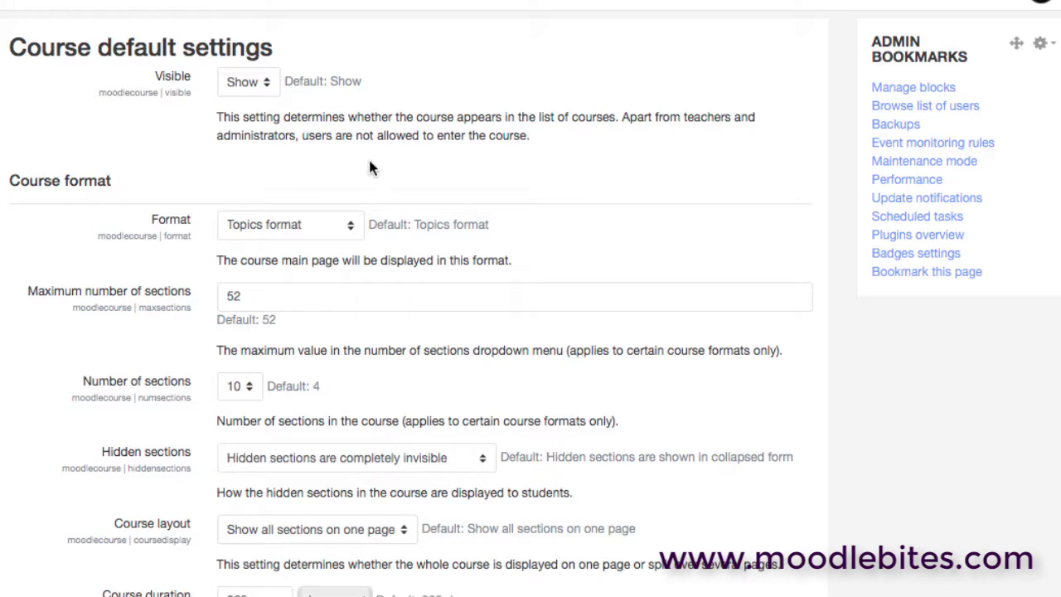
{"action": "left_click", "coordinate": [262, 83]}
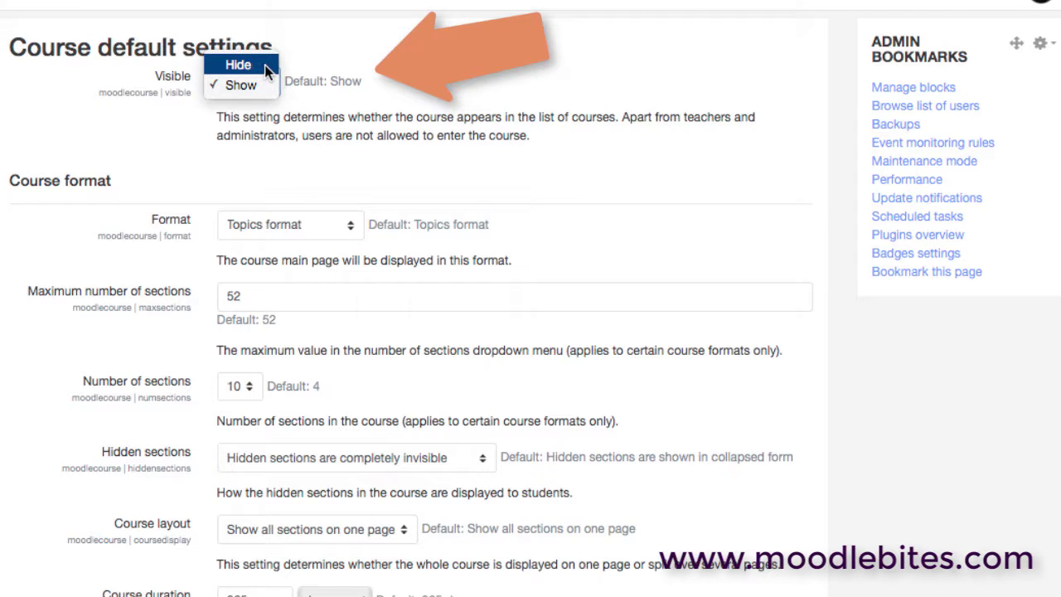
{"action": "left_click", "coordinate": [264, 65]}
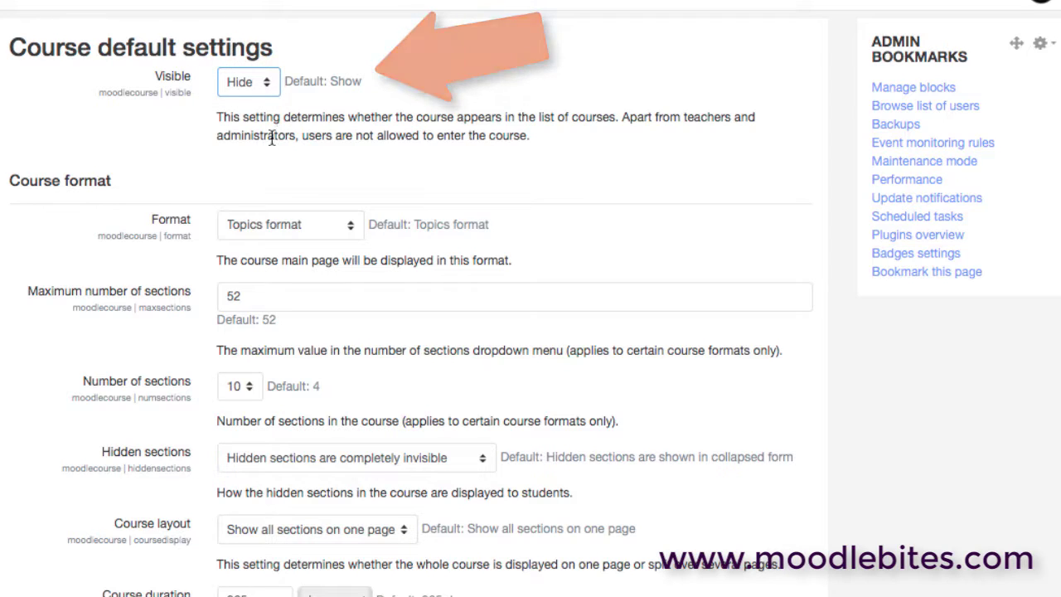
Keep Topics format as the default course format and set the maximum number of sections to 10, with 10 sections per course
{"action": "left_click", "coordinate": [350, 225]}
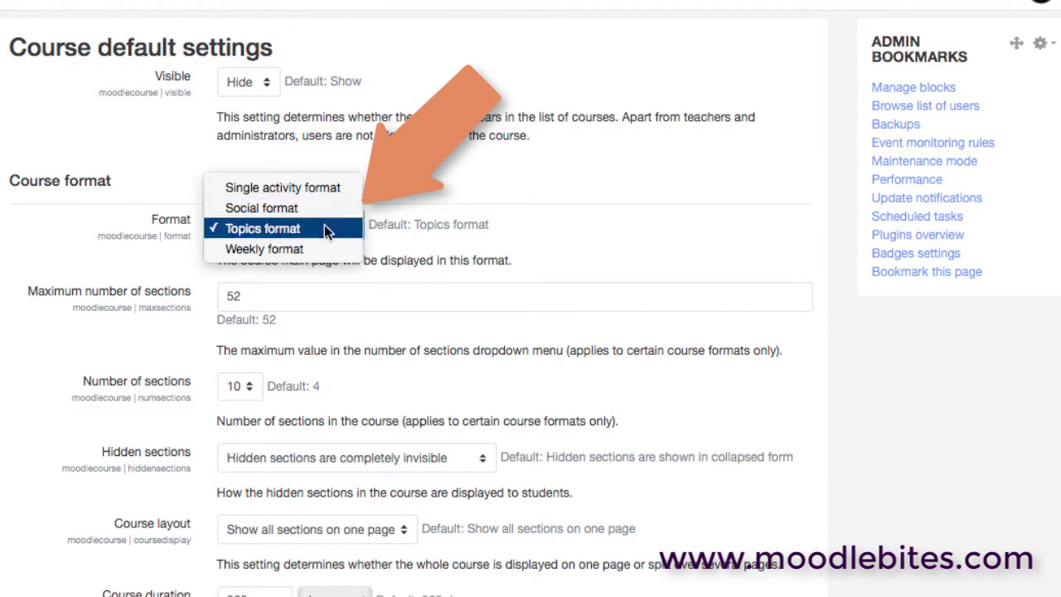
{"action": "left_click", "coordinate": [329, 228]}
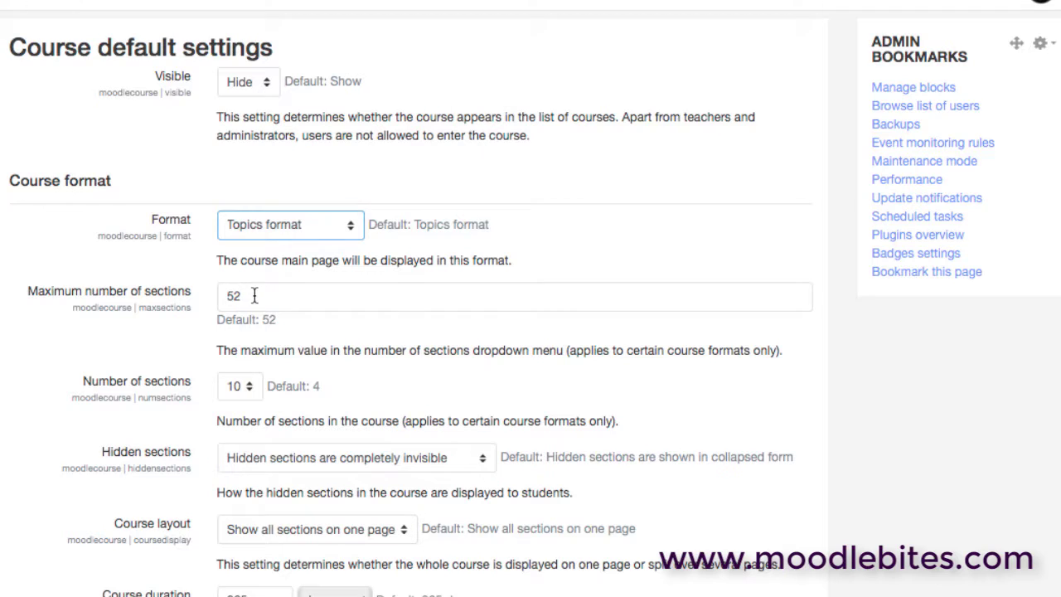
{"action": "left_click_drag", "start_coordinate": [254, 296], "coordinate": [223, 296]}
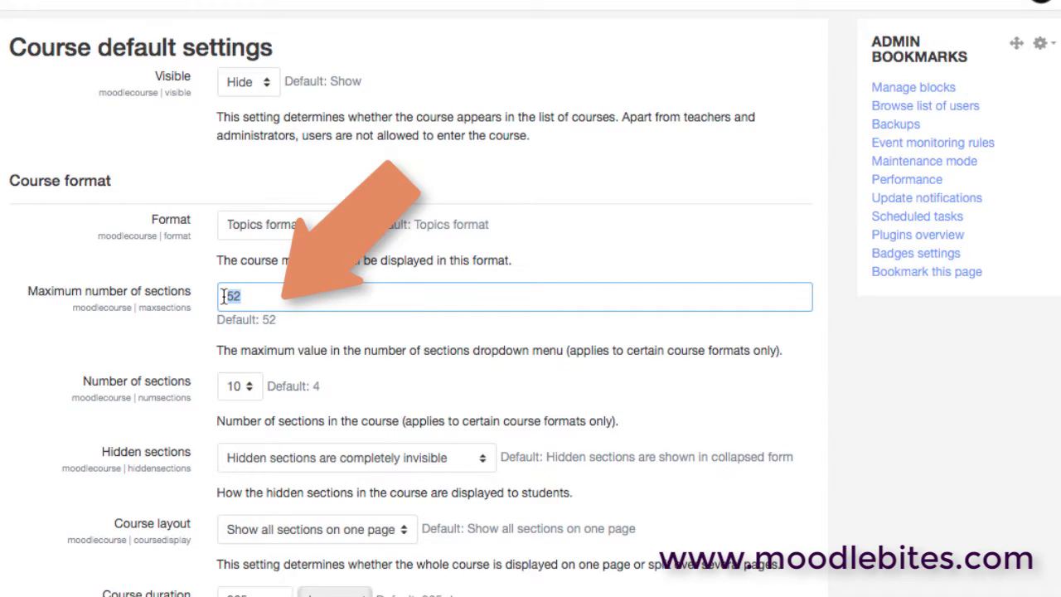
{"action": "type", "text": "10"}
{"action": "left_click", "coordinate": [249, 386]}
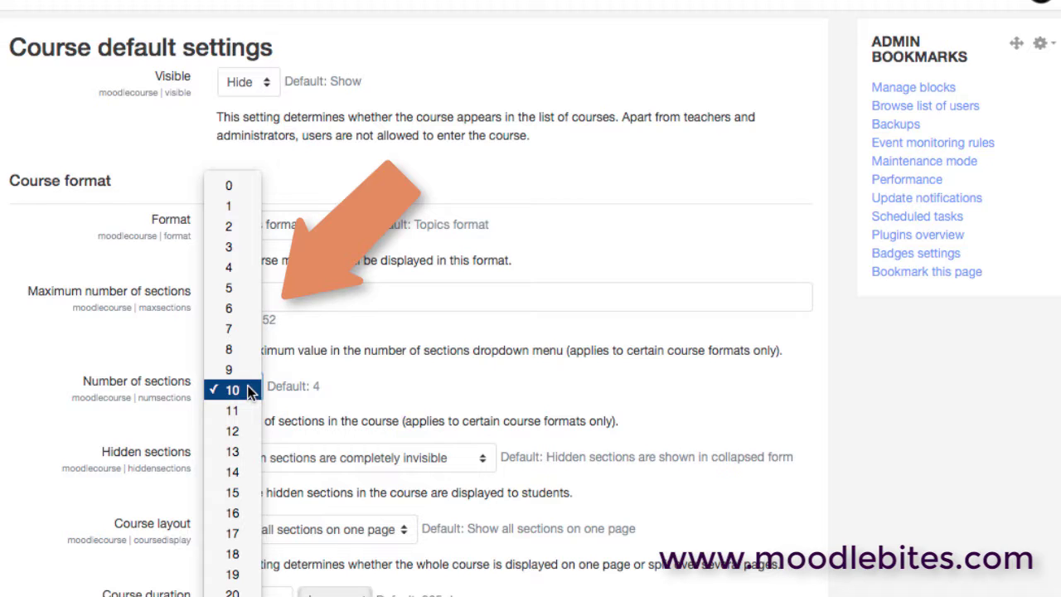
{"action": "left_click", "coordinate": [421, 380]}
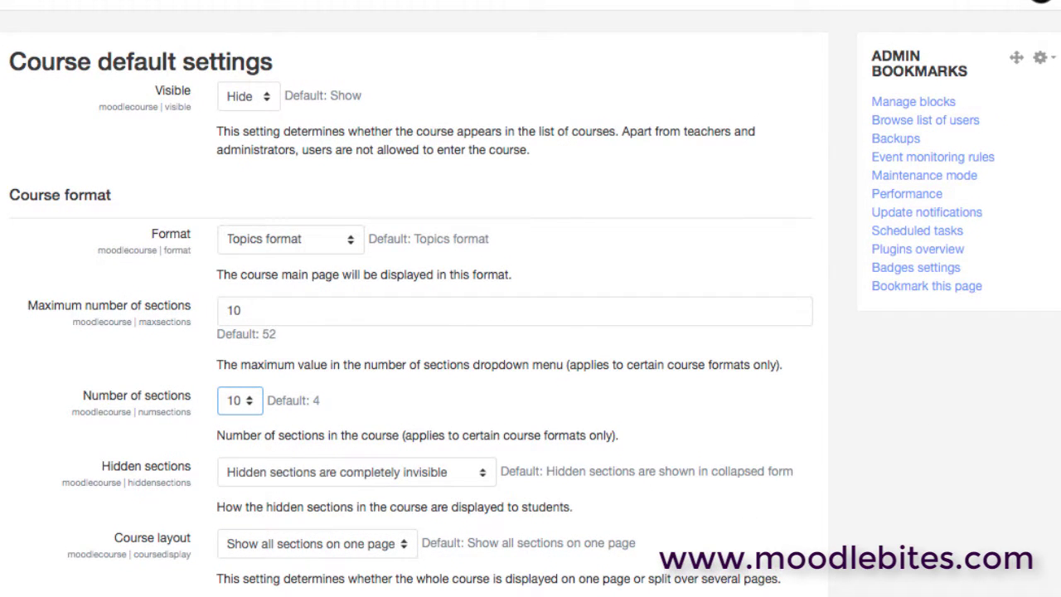
Try showing hidden sections in collapsed form and switch them back to completely invisible
{"action": "scroll", "coordinate": [952, 379], "scroll_direction": "down", "scroll_amount": 5}
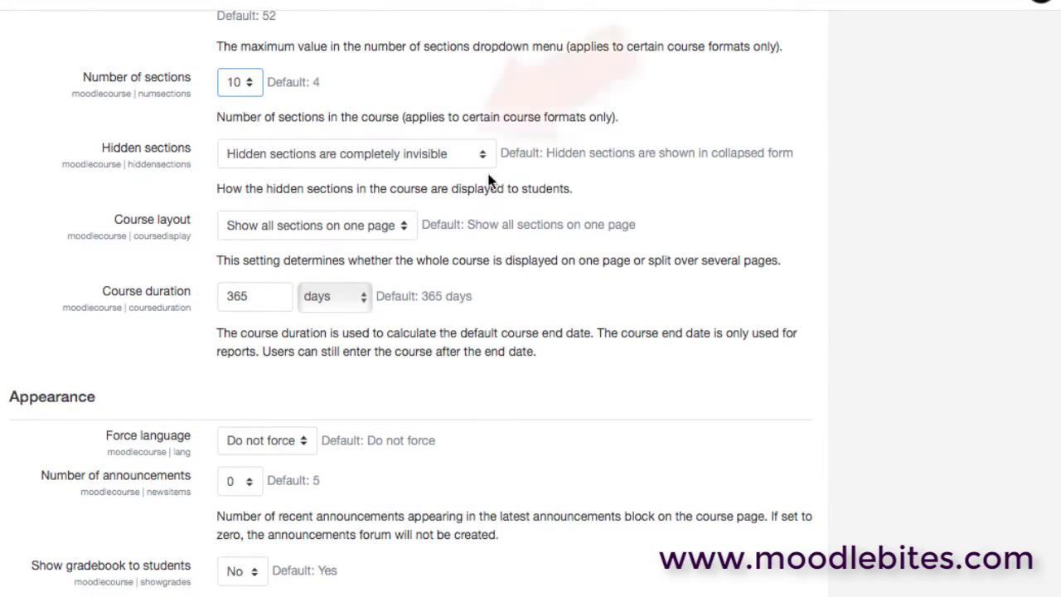
{"action": "left_click", "coordinate": [486, 153]}
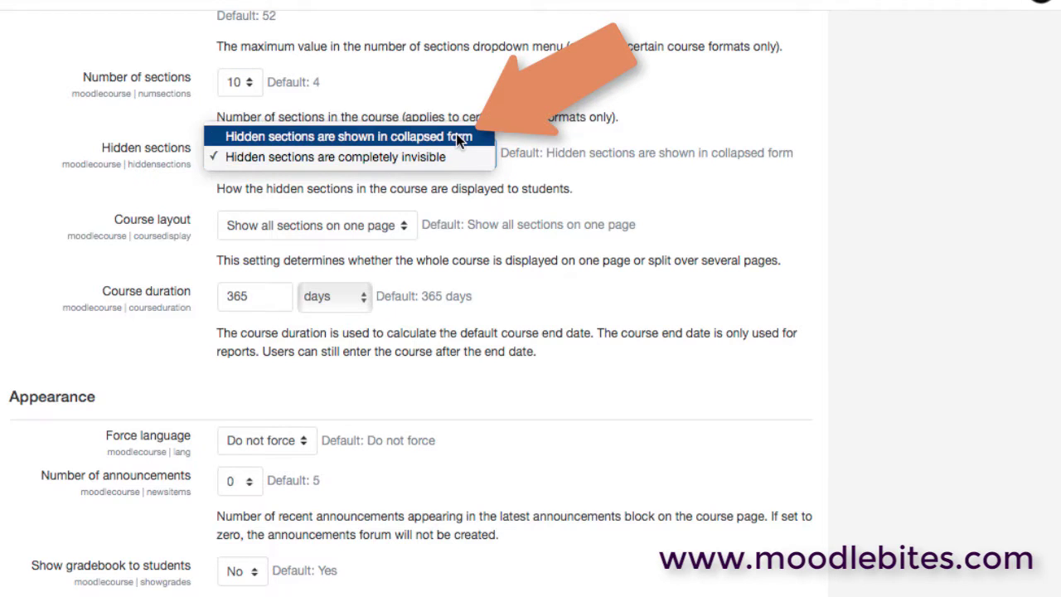
{"action": "left_click", "coordinate": [456, 135]}
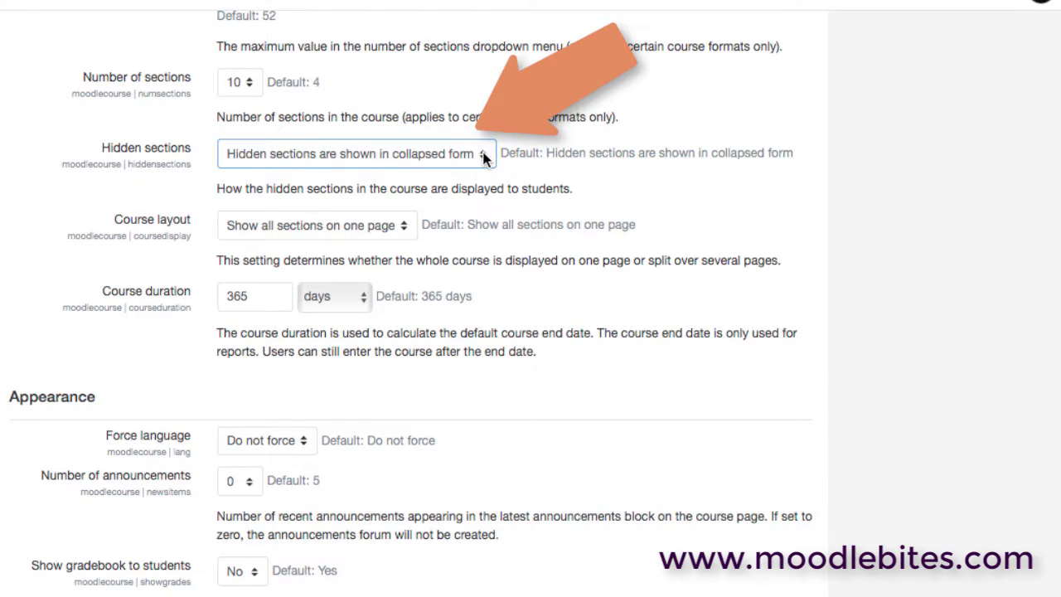
{"action": "left_click", "coordinate": [484, 155]}
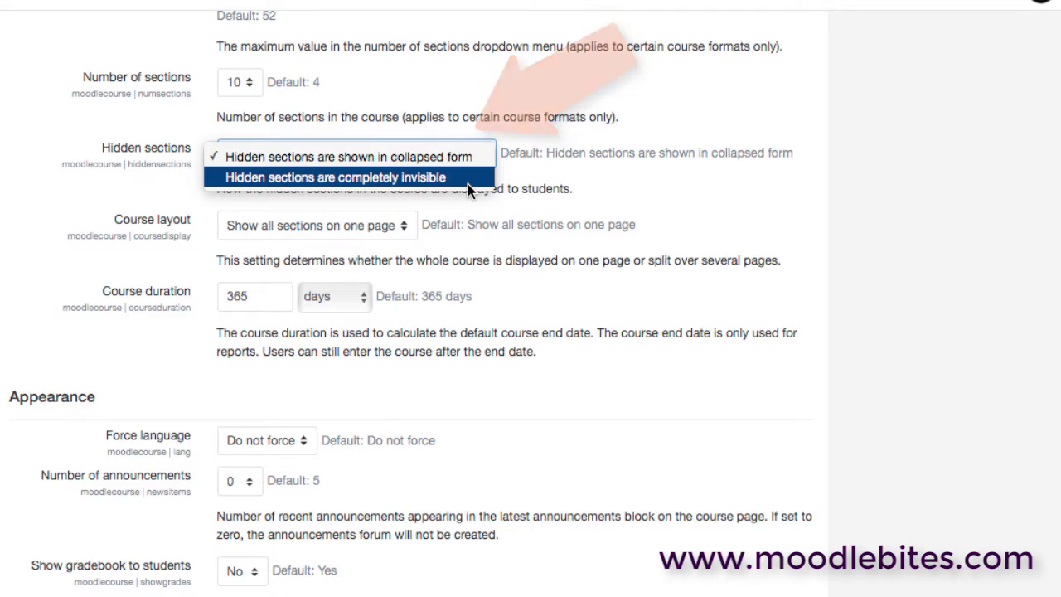
{"action": "left_click", "coordinate": [468, 184]}
Keep the course layout on showing all sections on one page and set the course duration to 30 days
{"action": "left_click", "coordinate": [404, 226]}
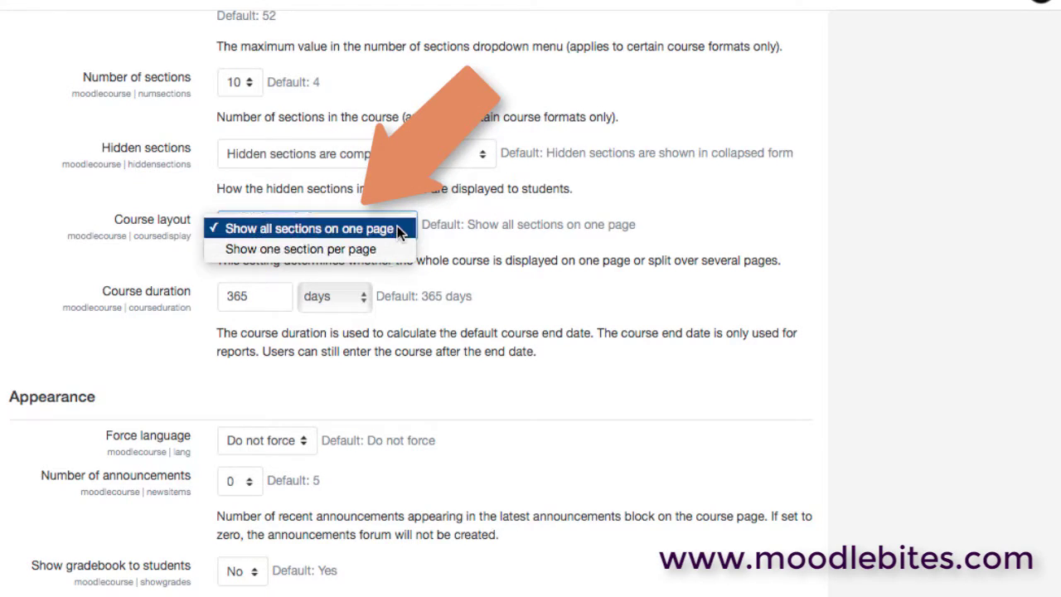
{"action": "left_click", "coordinate": [398, 228]}
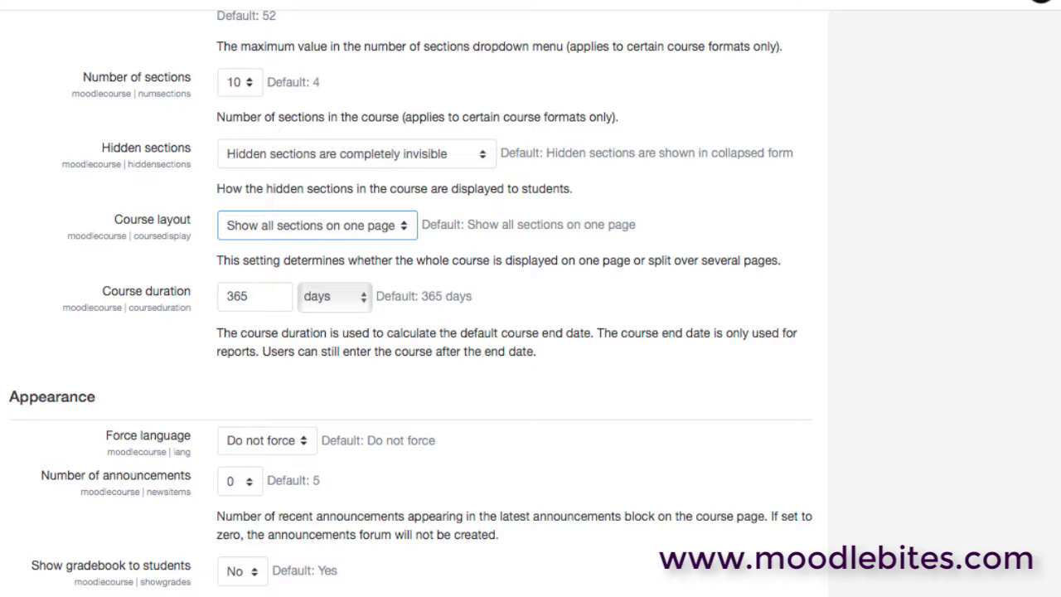
{"action": "scroll", "coordinate": [414, 299], "scroll_direction": "down", "scroll_amount": 3}
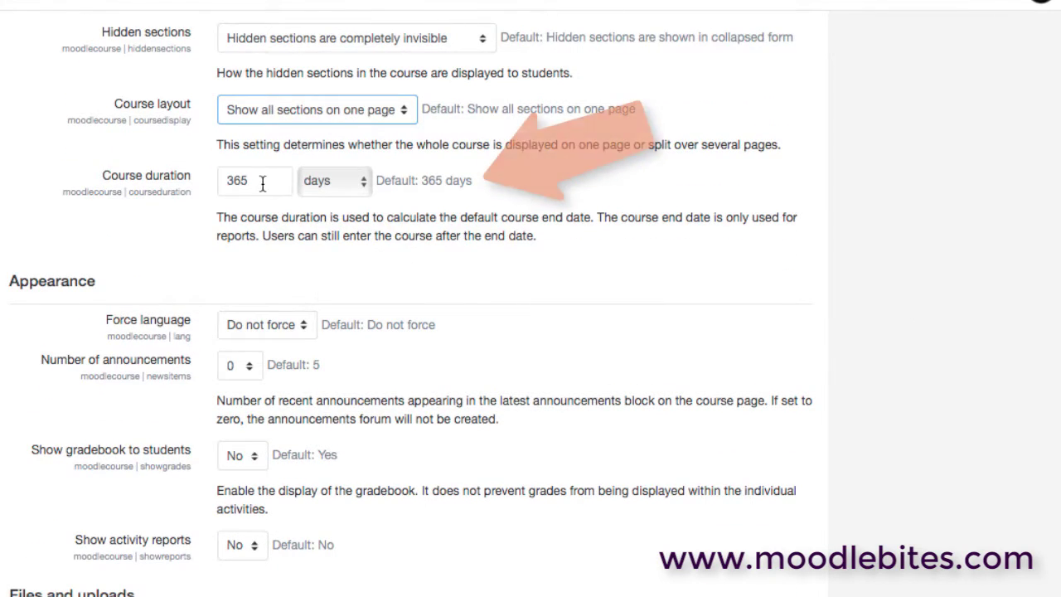
{"action": "left_click_drag", "start_coordinate": [262, 178], "coordinate": [205, 178]}
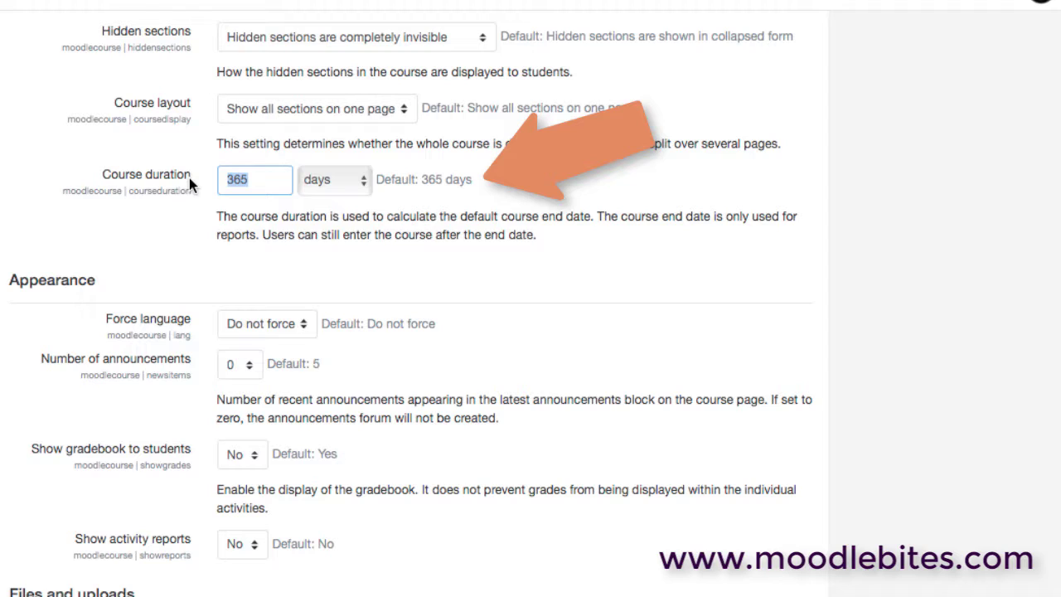
{"action": "type", "text": "30"}
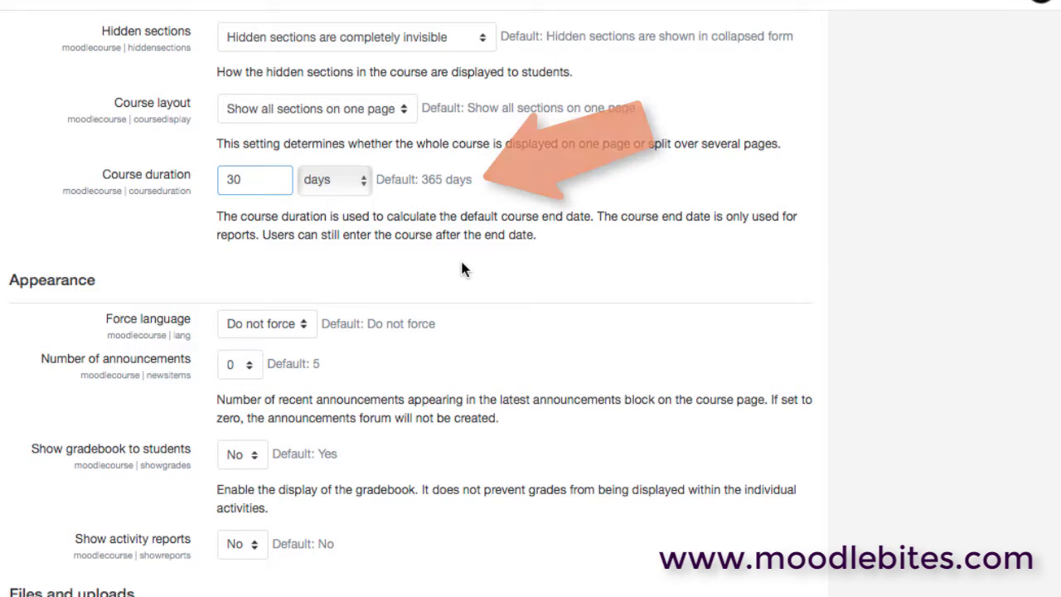
Force the course language to English (en) and set the number of announcements to 3
{"action": "scroll", "coordinate": [406, 299], "scroll_direction": "down", "scroll_amount": 1}
{"action": "scroll", "coordinate": [407, 299], "scroll_direction": "down", "scroll_amount": 3}
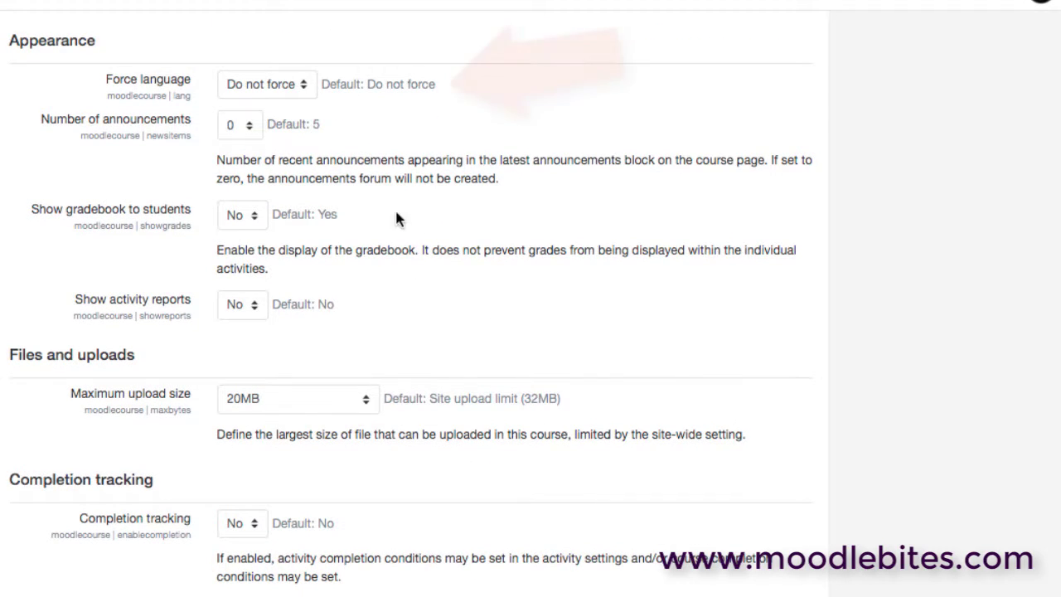
{"action": "left_click", "coordinate": [304, 87]}
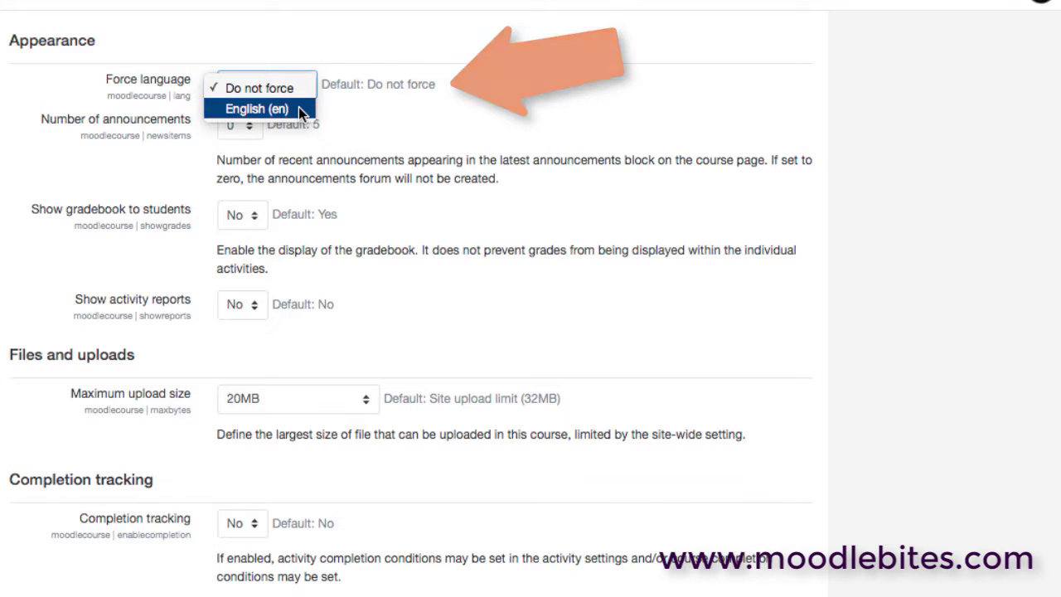
{"action": "left_click", "coordinate": [299, 107]}
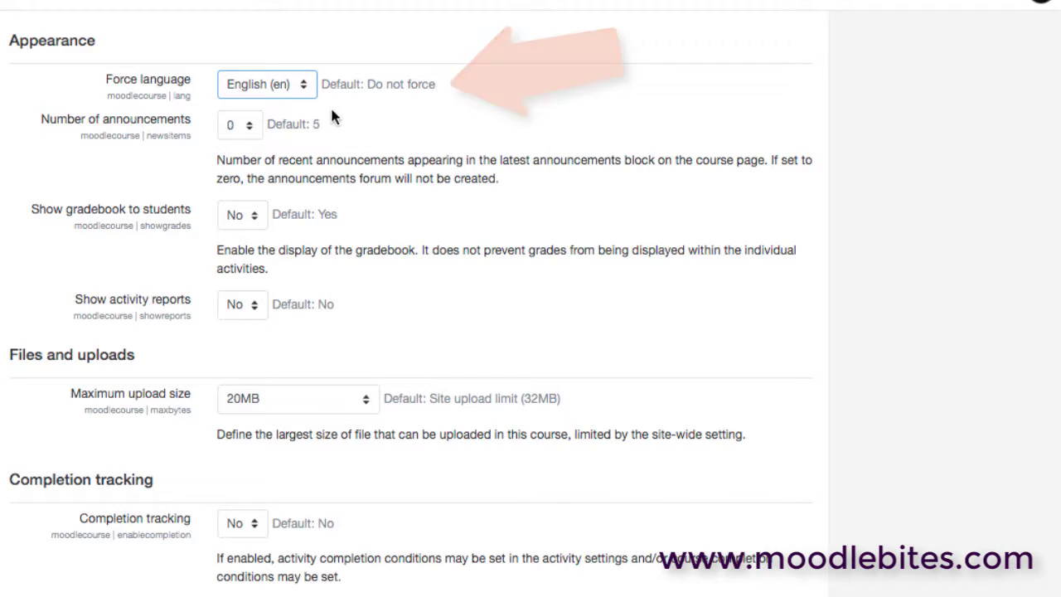
{"action": "left_click", "coordinate": [252, 126]}
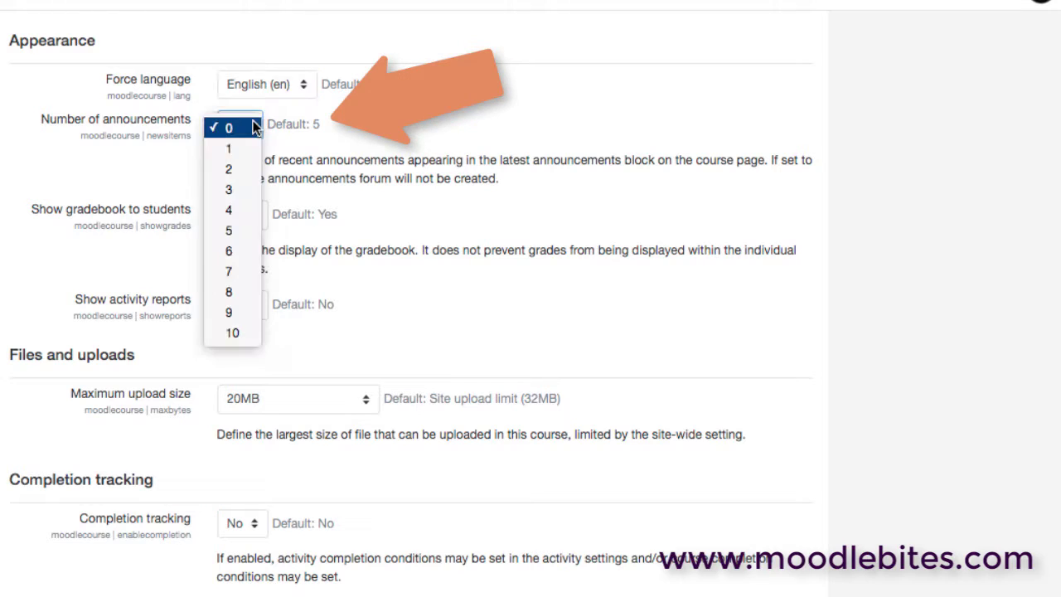
{"action": "left_click", "coordinate": [245, 190]}
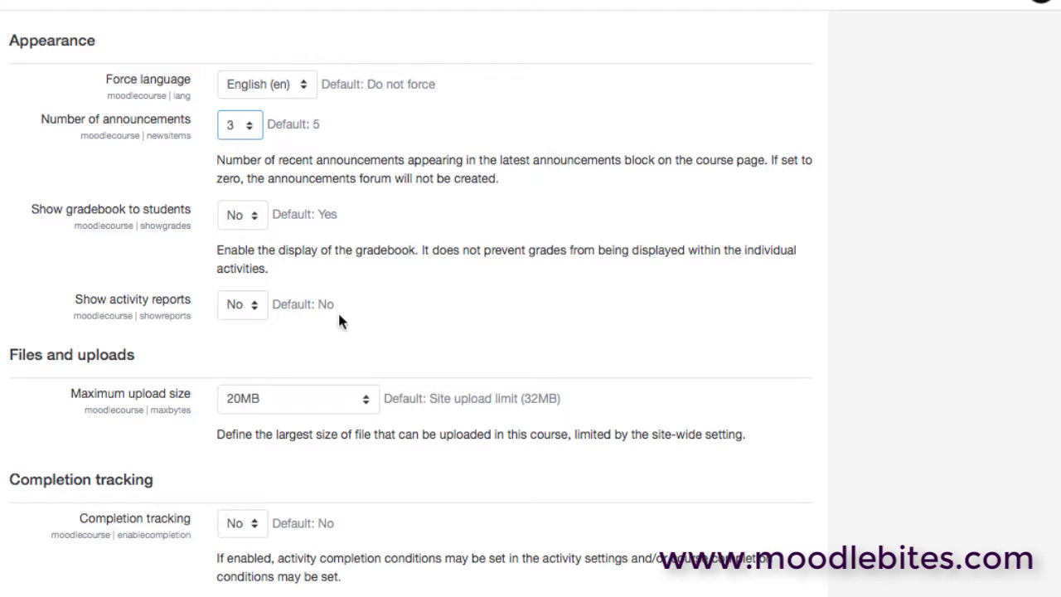
Examine the options for showing the gradebook to students and showing activity reports, keeping both at No
{"action": "left_click", "coordinate": [257, 217]}
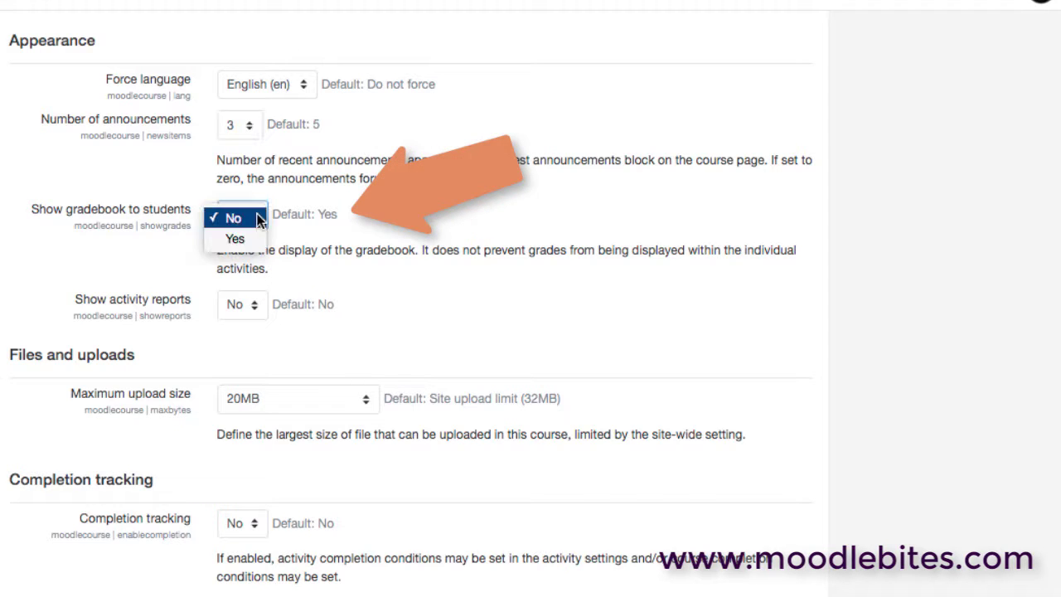
{"action": "left_click", "coordinate": [254, 306]}
{"action": "left_click", "coordinate": [254, 305]}
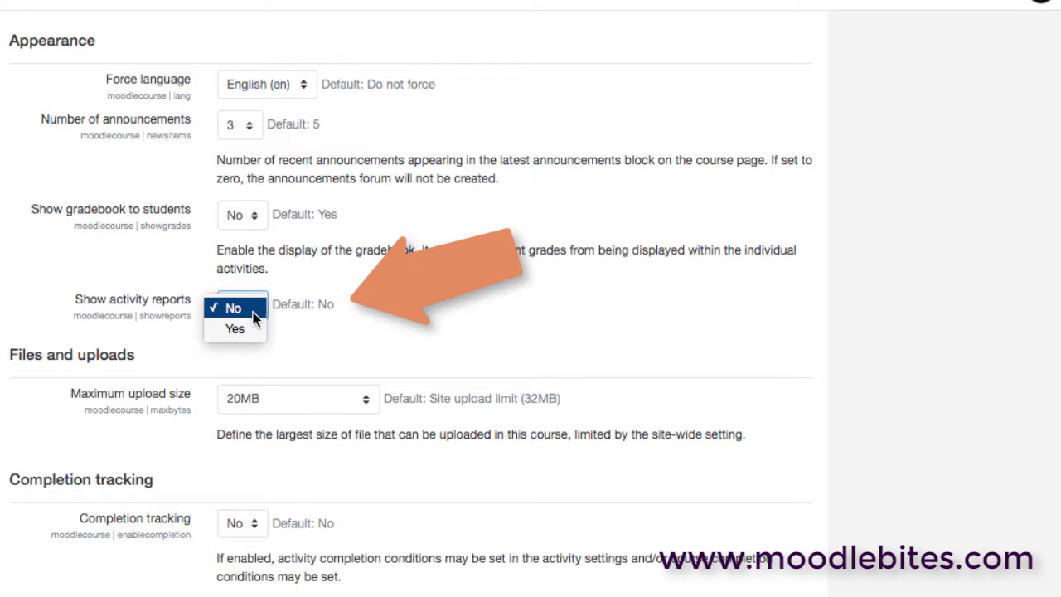
{"action": "left_click", "coordinate": [297, 325]}
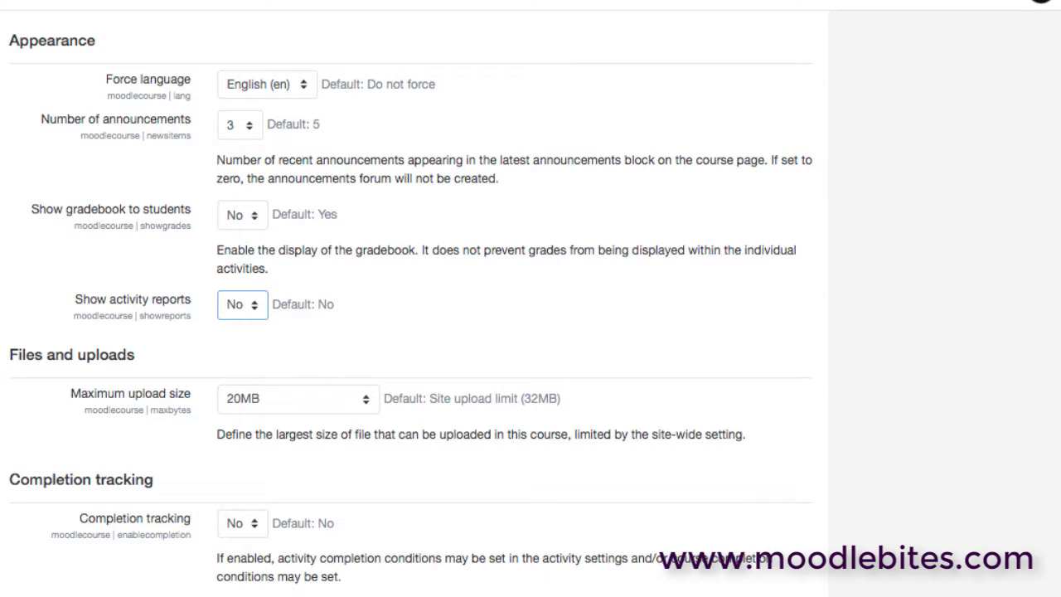
Examine the maximum upload size and completion tracking options, keeping 20MB and No, and look back over the course default settings
{"action": "scroll", "coordinate": [875, 252], "scroll_direction": "down", "scroll_amount": 5}
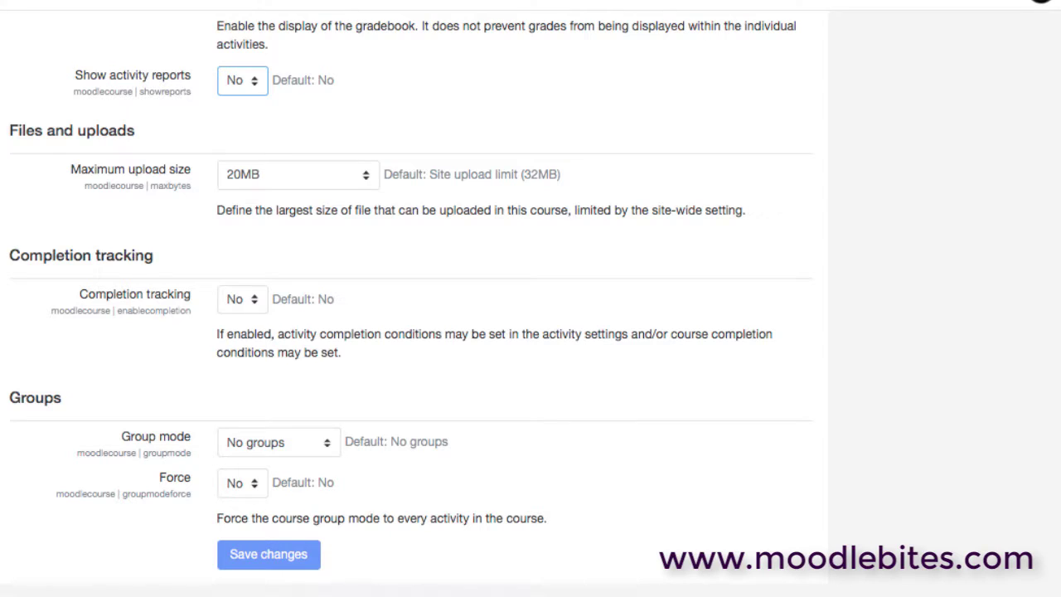
{"action": "left_click", "coordinate": [364, 175]}
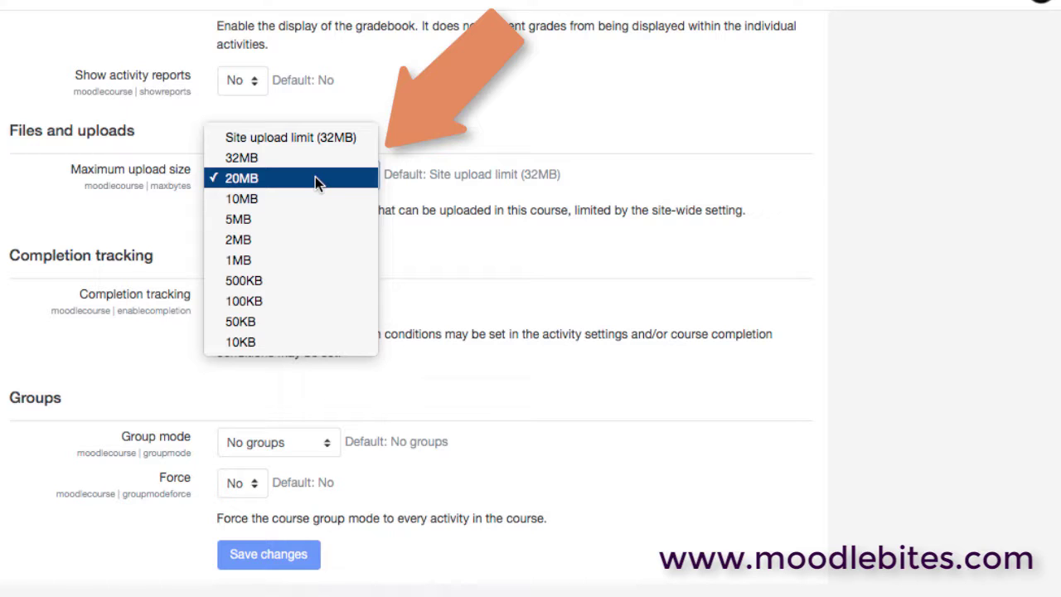
{"action": "left_click", "coordinate": [315, 177]}
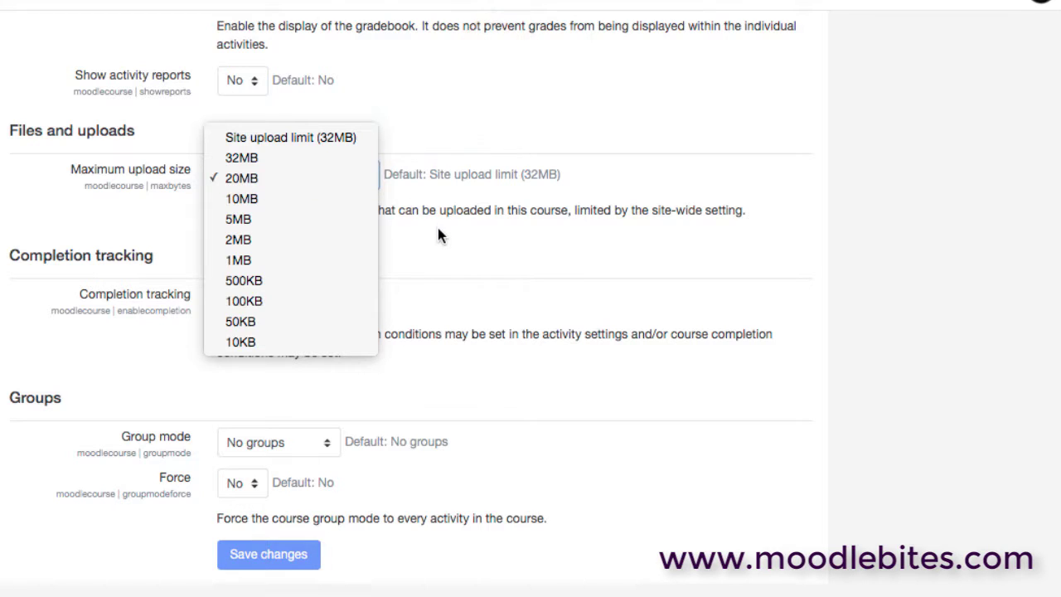
{"action": "scroll", "coordinate": [437, 225], "scroll_direction": "down", "scroll_amount": 1}
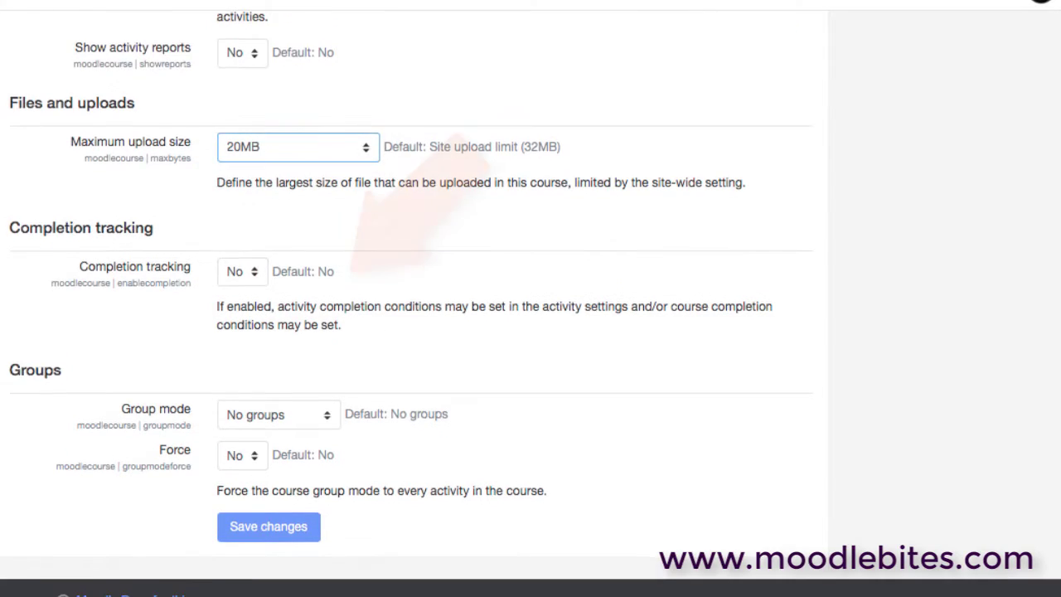
{"action": "left_click", "coordinate": [252, 272]}
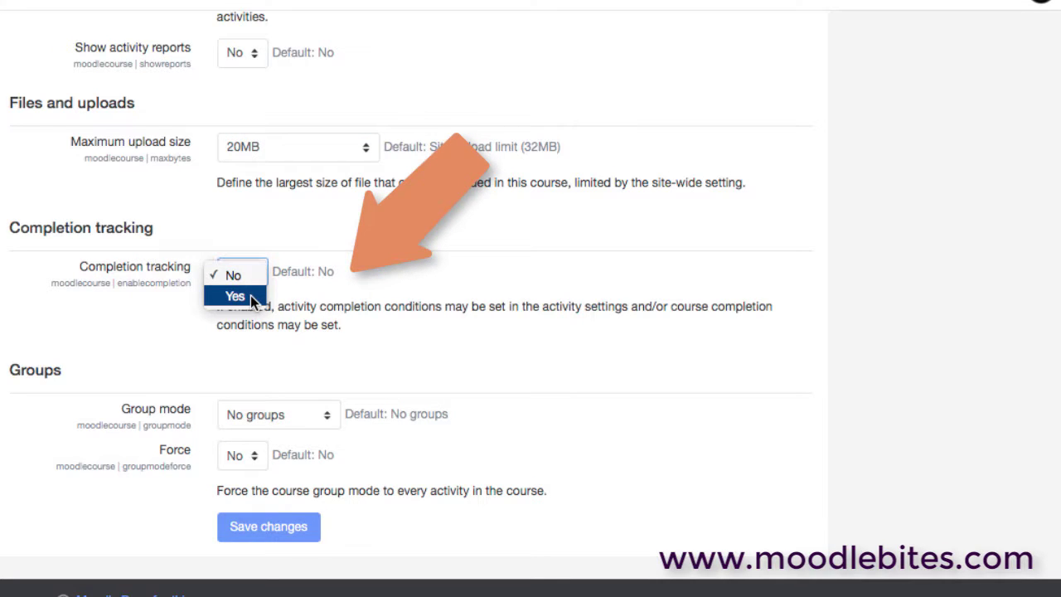
{"action": "left_click", "coordinate": [247, 279]}
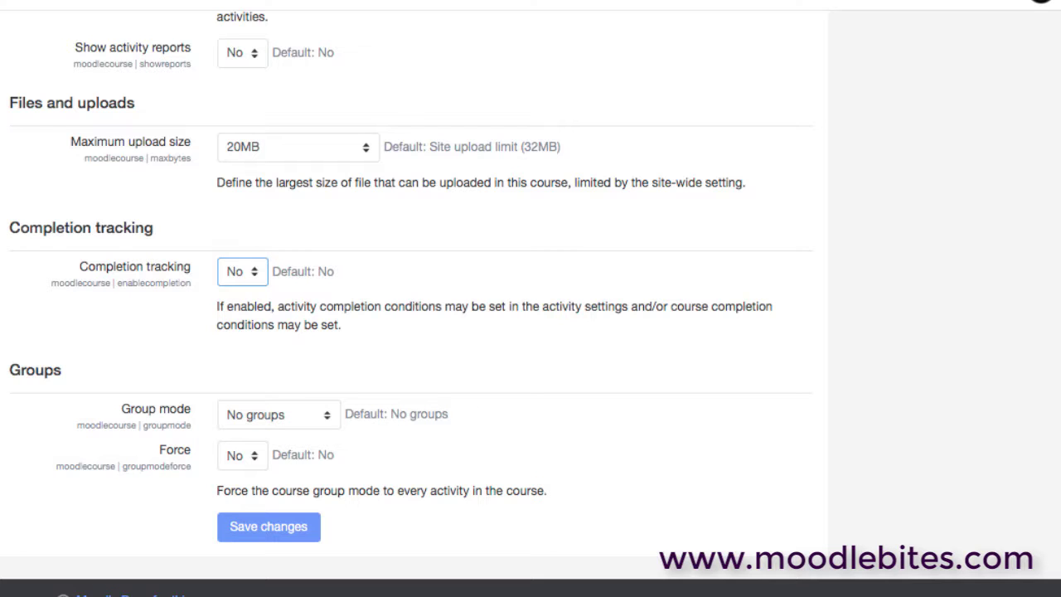
{"action": "scroll", "coordinate": [411, 303], "scroll_direction": "up", "scroll_amount": 5}
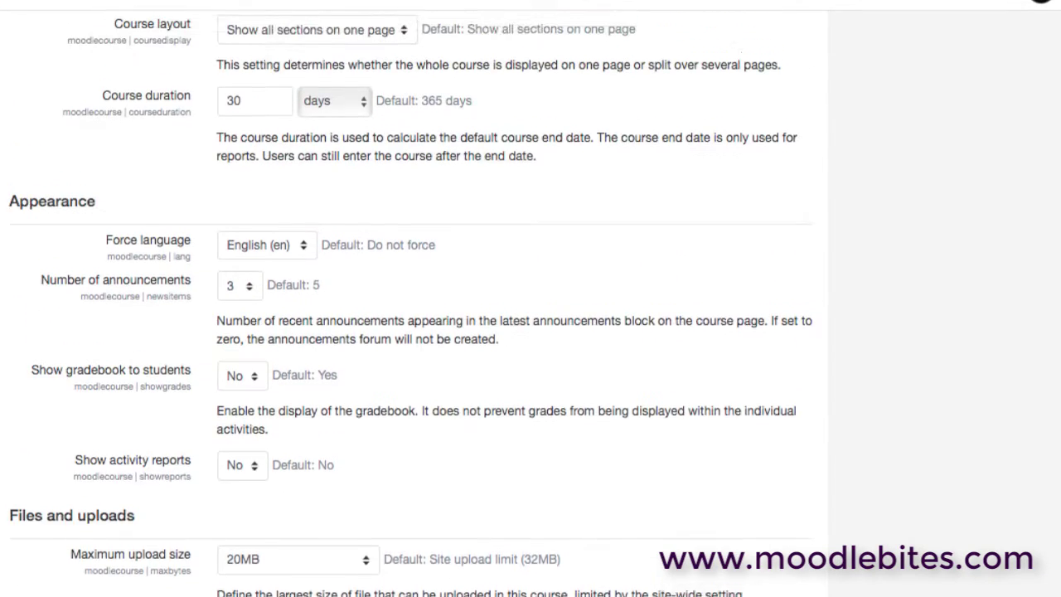
{"action": "scroll", "coordinate": [411, 304], "scroll_direction": "up", "scroll_amount": 7}
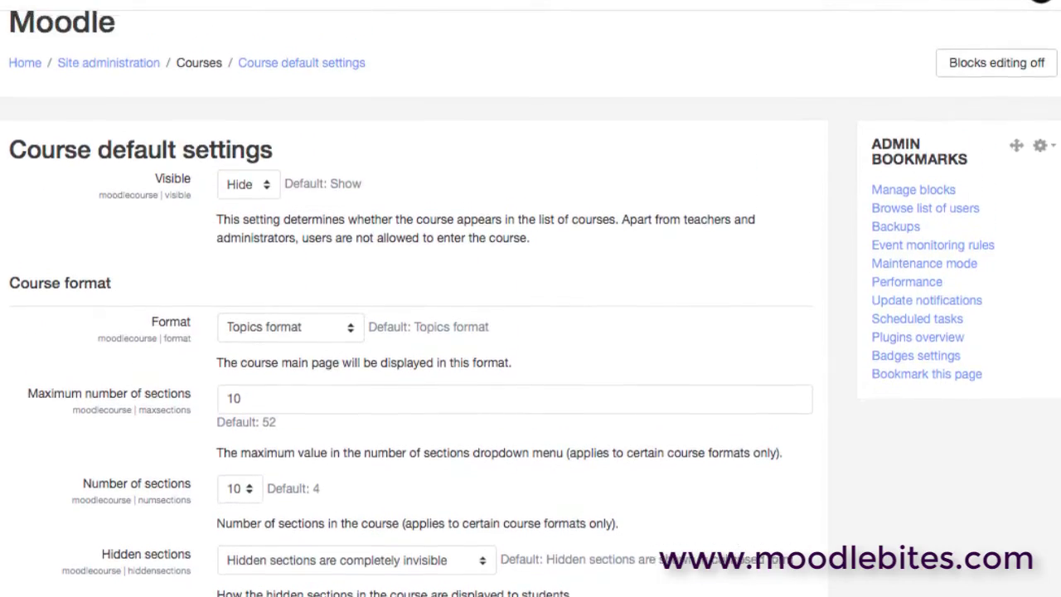
Open the course request settings, enable course requests and set their default category to Testing
{"action": "scroll", "coordinate": [531, 305], "scroll_direction": "up", "scroll_amount": 1}
{"action": "scroll", "coordinate": [989, 422], "scroll_direction": "down", "scroll_amount": 2}
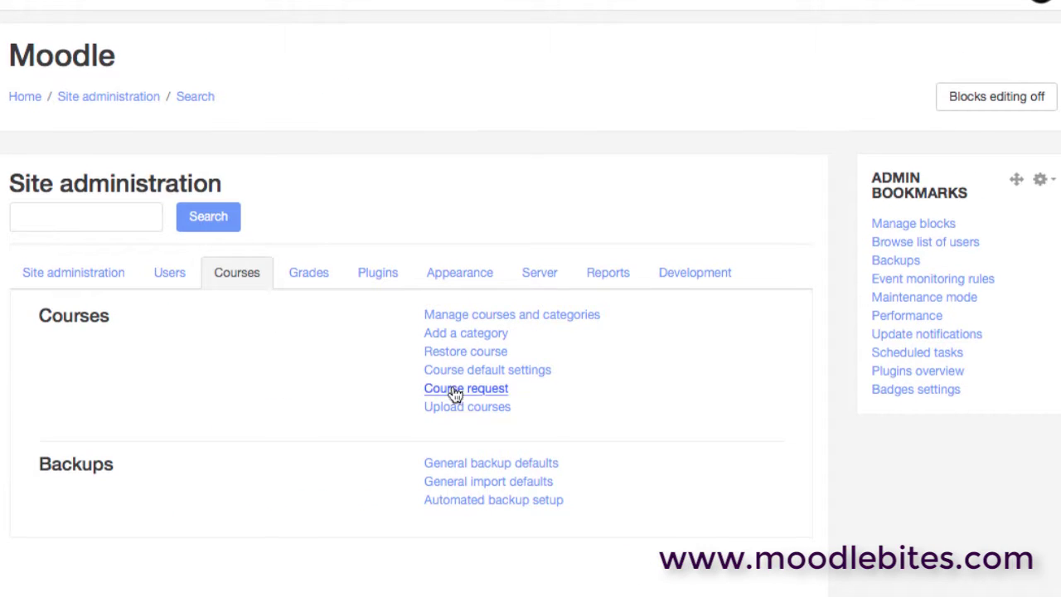
{"action": "left_click", "coordinate": [450, 391]}
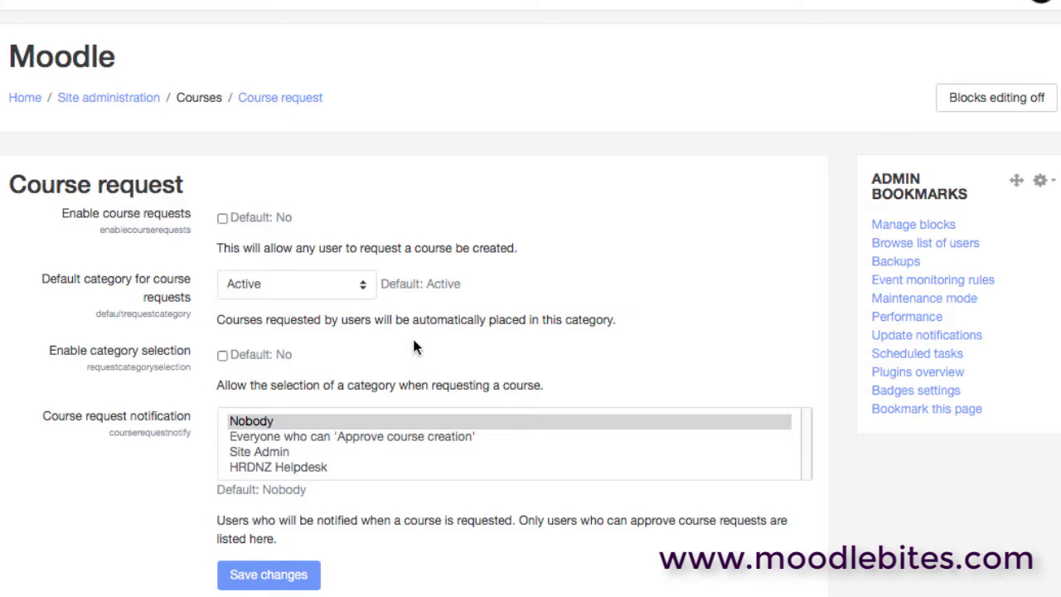
{"action": "left_click", "coordinate": [222, 218]}
{"action": "left_click", "coordinate": [363, 284]}
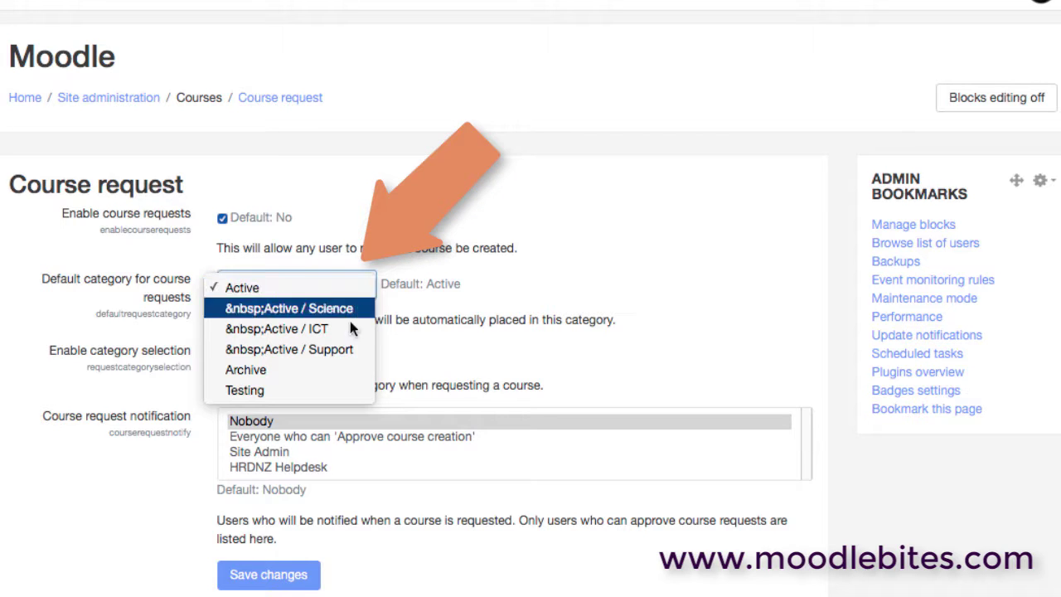
{"action": "left_click", "coordinate": [311, 389]}
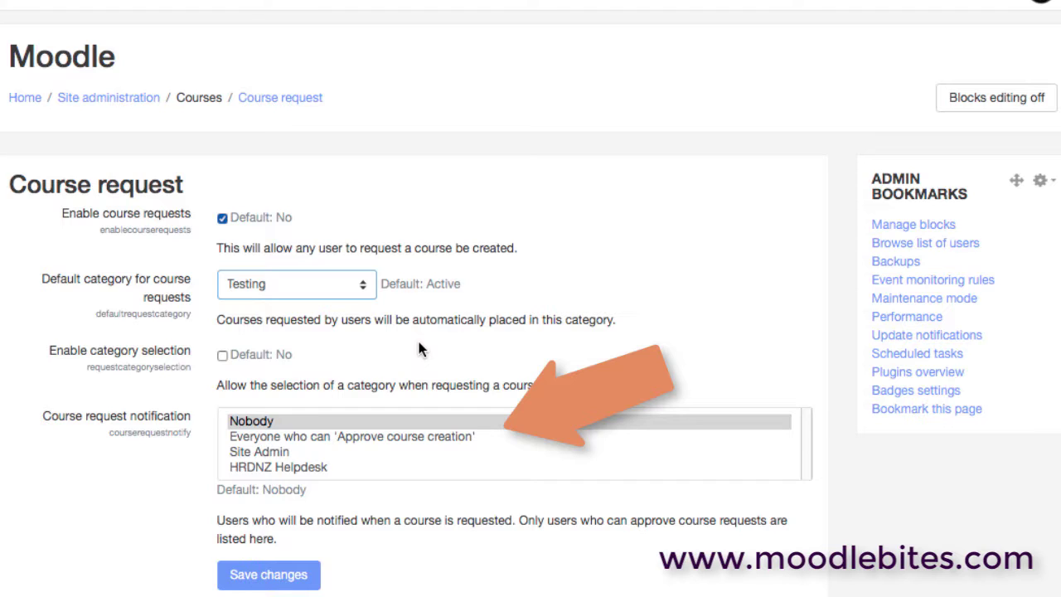
Set the course request notification to HRDNZ Helpdesk and switch course requests back off
{"action": "left_click", "coordinate": [271, 468]}
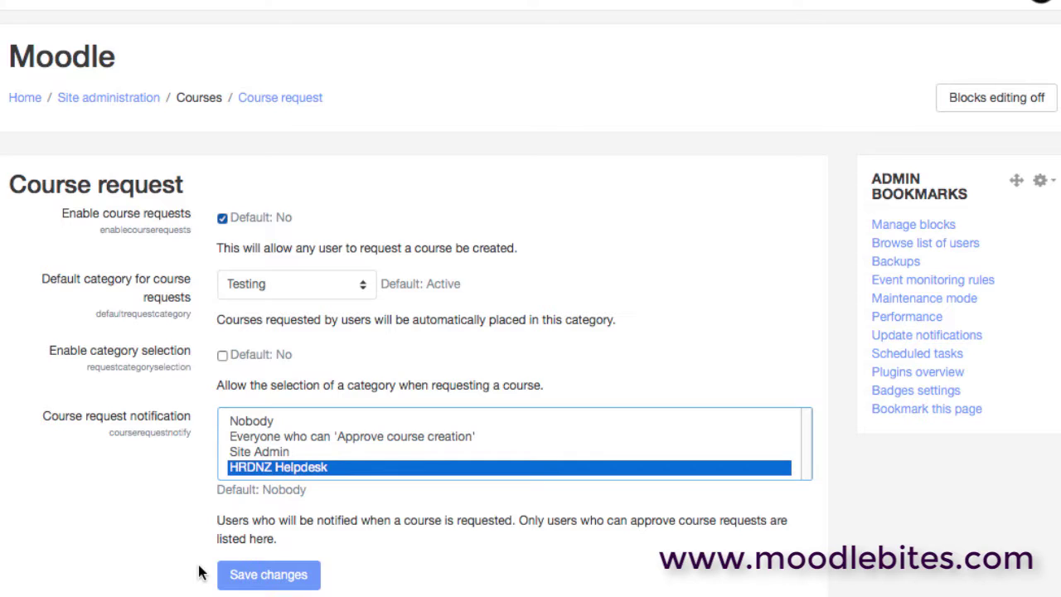
{"action": "left_click", "coordinate": [223, 218]}
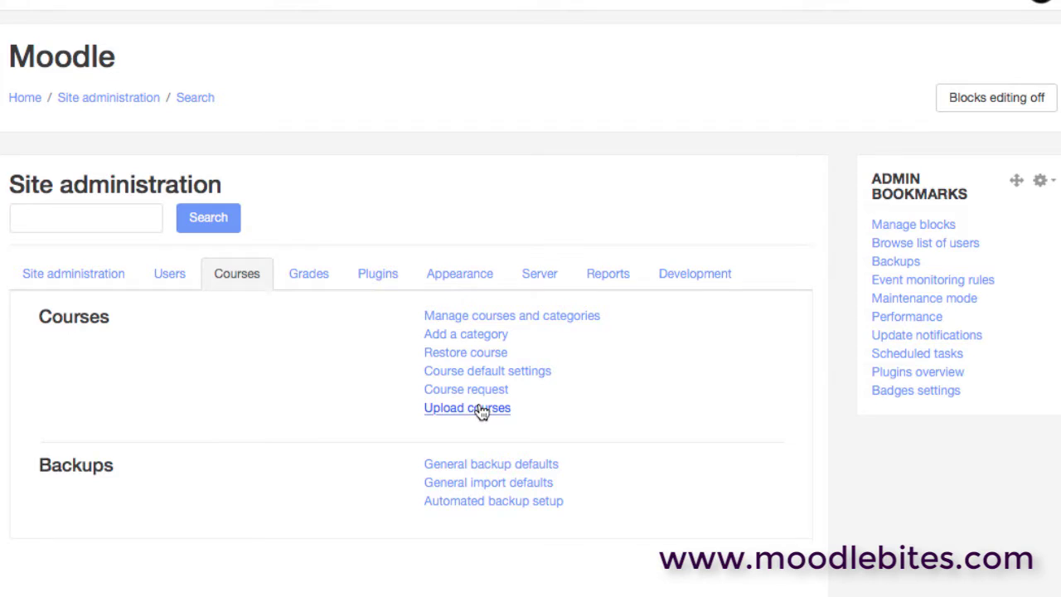
Examine the course upload form's file and import options, keeping the upload mode at Create new courses only, skip existing ones
{"action": "left_click", "coordinate": [479, 407]}
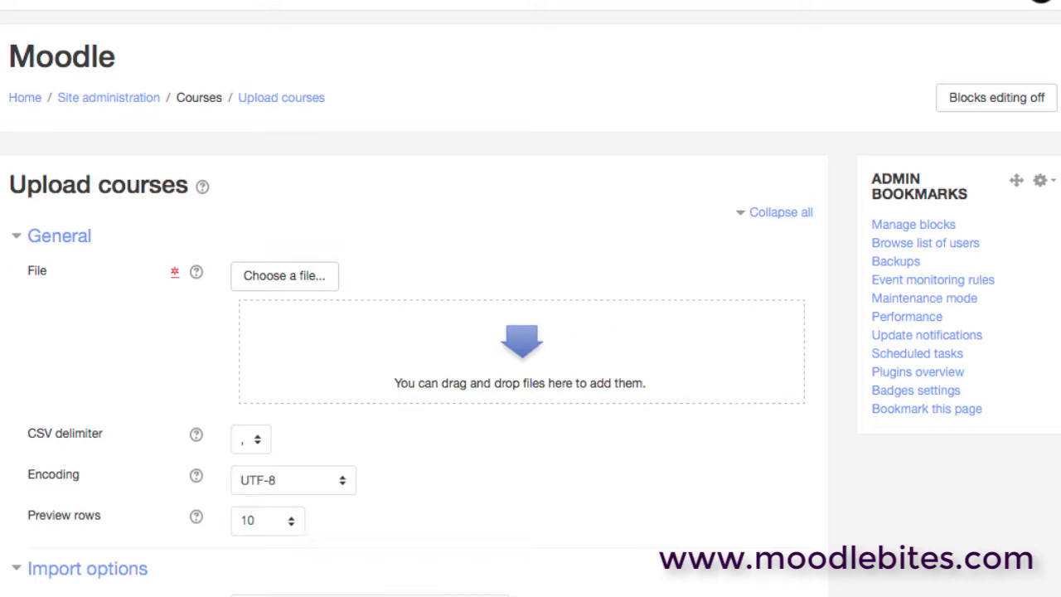
{"action": "scroll", "coordinate": [530, 332], "scroll_direction": "down", "scroll_amount": 3}
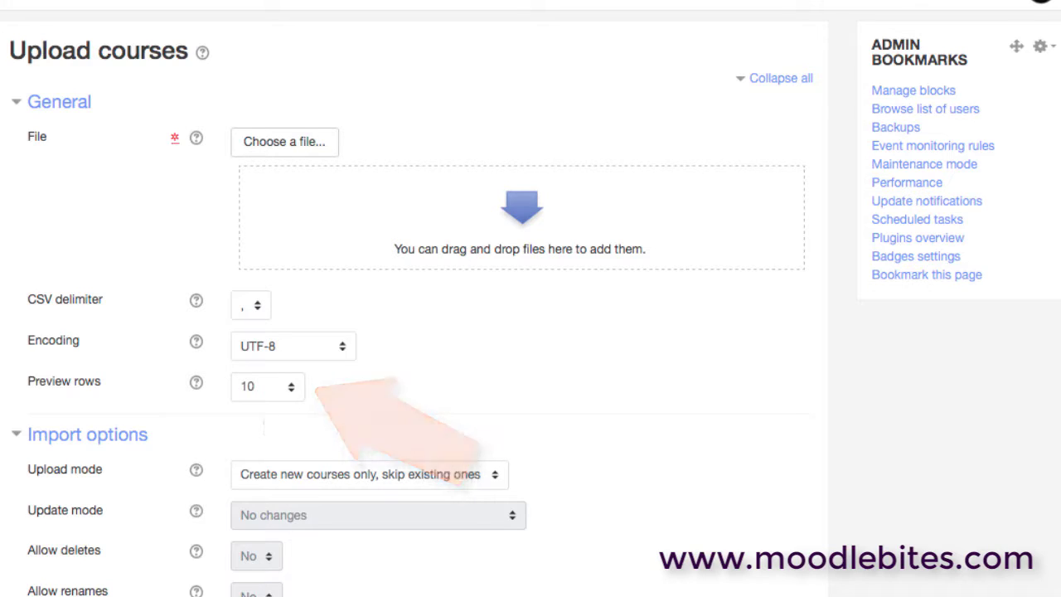
{"action": "scroll", "coordinate": [263, 417], "scroll_direction": "down", "scroll_amount": 2}
{"action": "scroll", "coordinate": [584, 556], "scroll_direction": "down", "scroll_amount": 3}
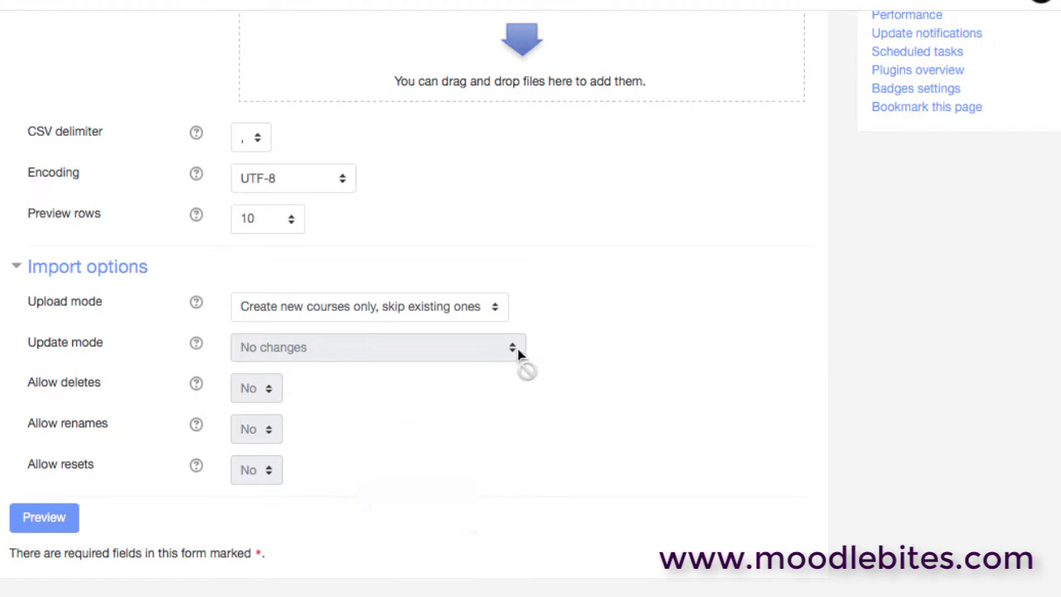
{"action": "left_click", "coordinate": [495, 313]}
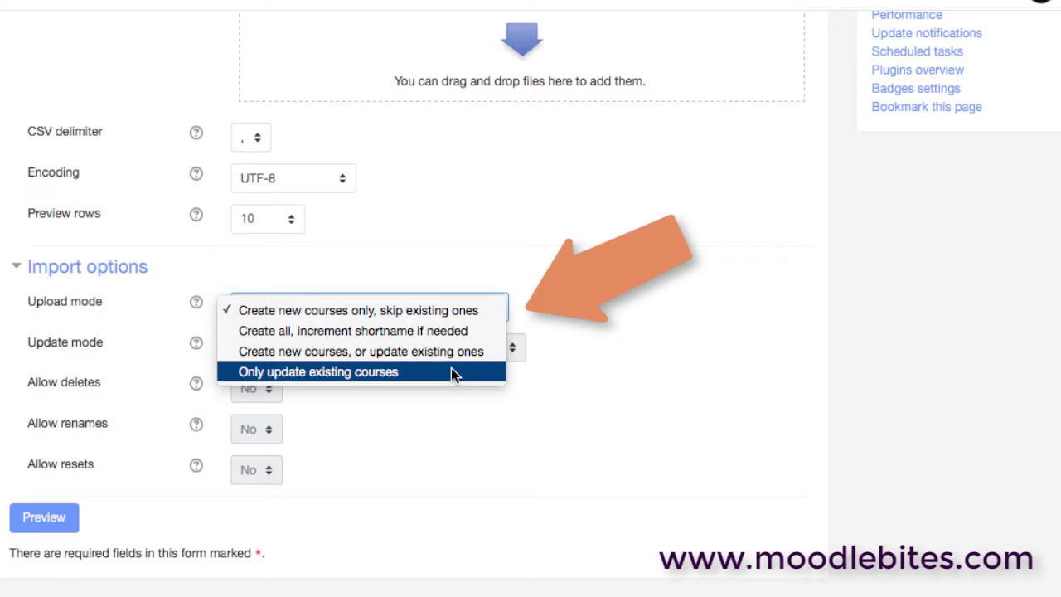
{"action": "left_click", "coordinate": [399, 419]}
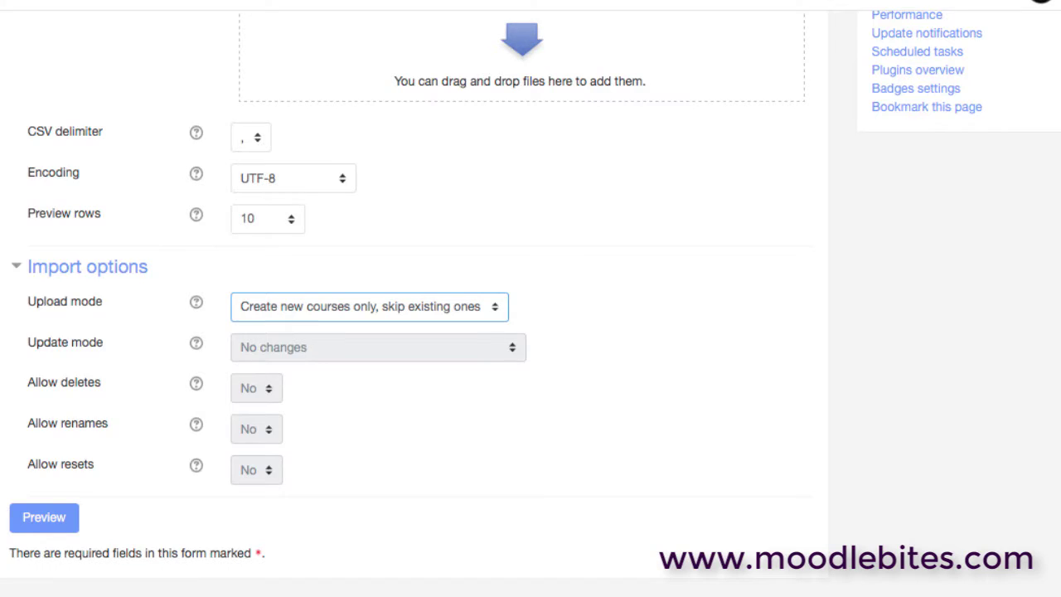
{"action": "scroll", "coordinate": [530, 298], "scroll_direction": "up", "scroll_amount": 5}
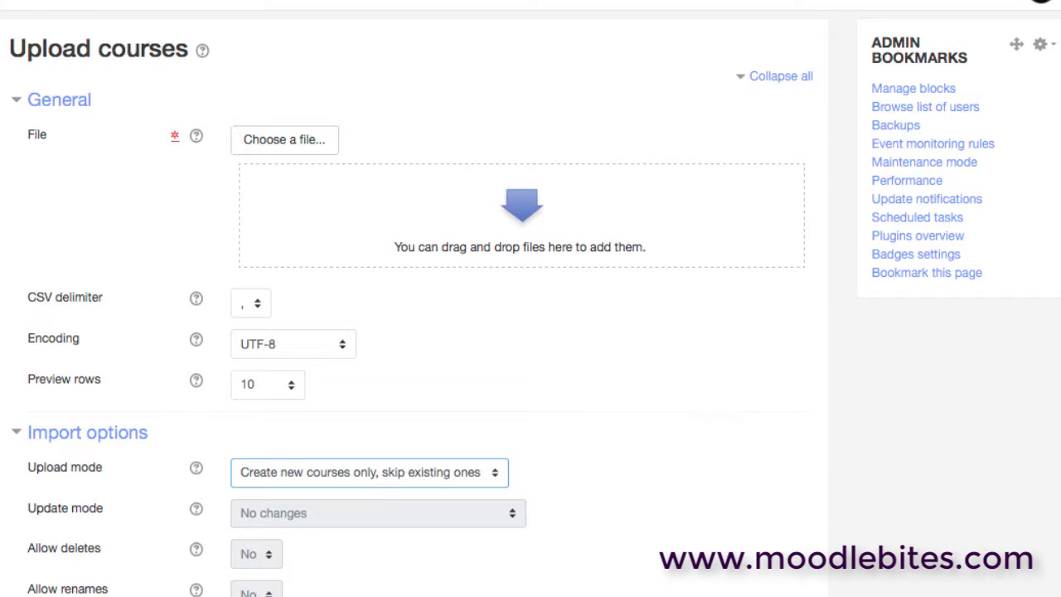
{"action": "scroll", "coordinate": [531, 298], "scroll_direction": "up", "scroll_amount": 3}
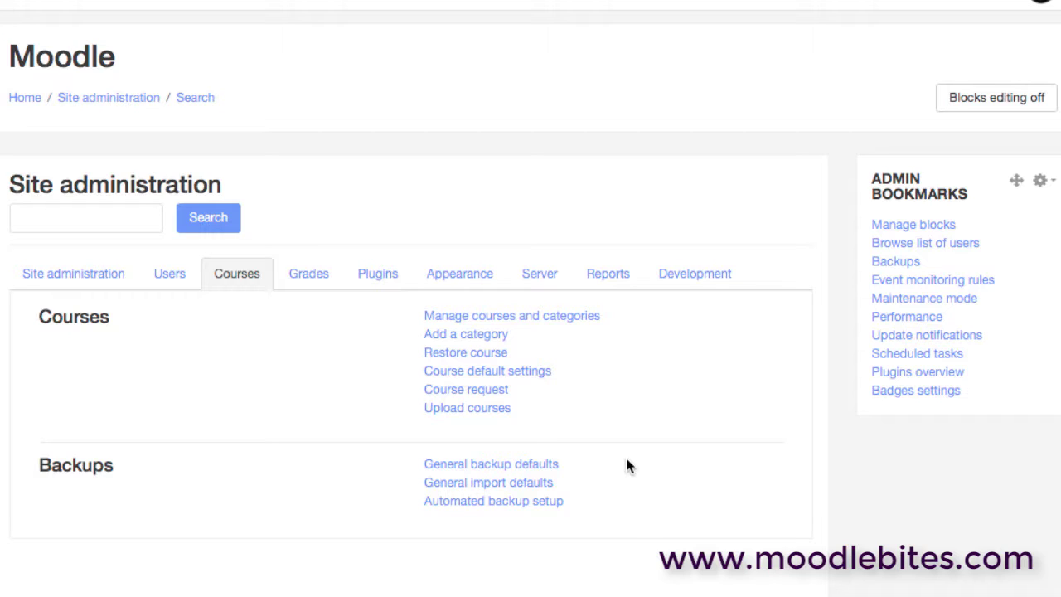
Examine the general backup defaults and the choices for how long to keep logs, keeping 30 days
{"action": "left_click", "coordinate": [538, 469]}
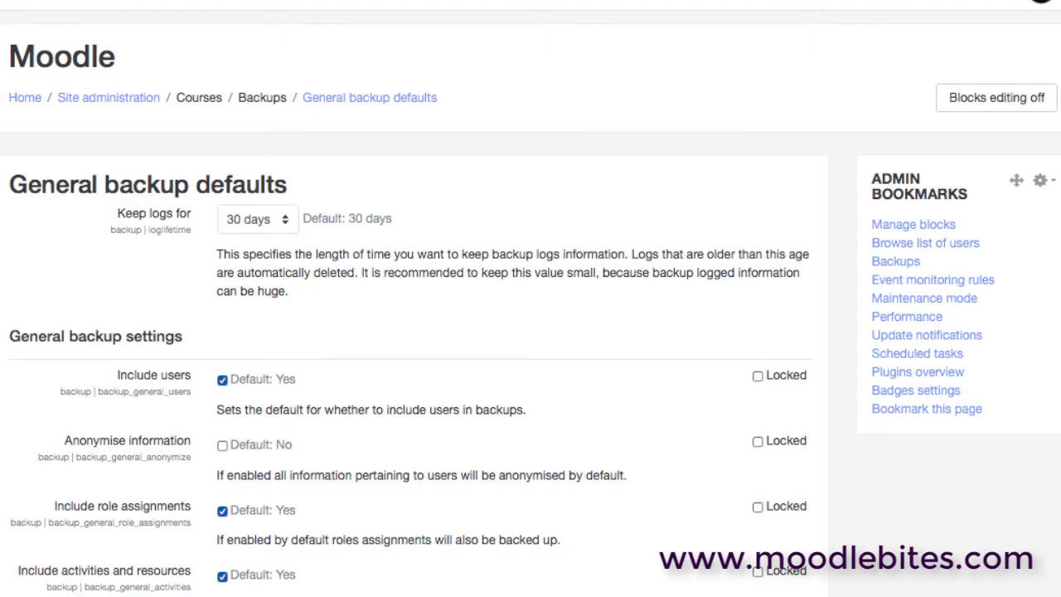
{"action": "scroll", "coordinate": [531, 298], "scroll_direction": "down", "scroll_amount": 10}
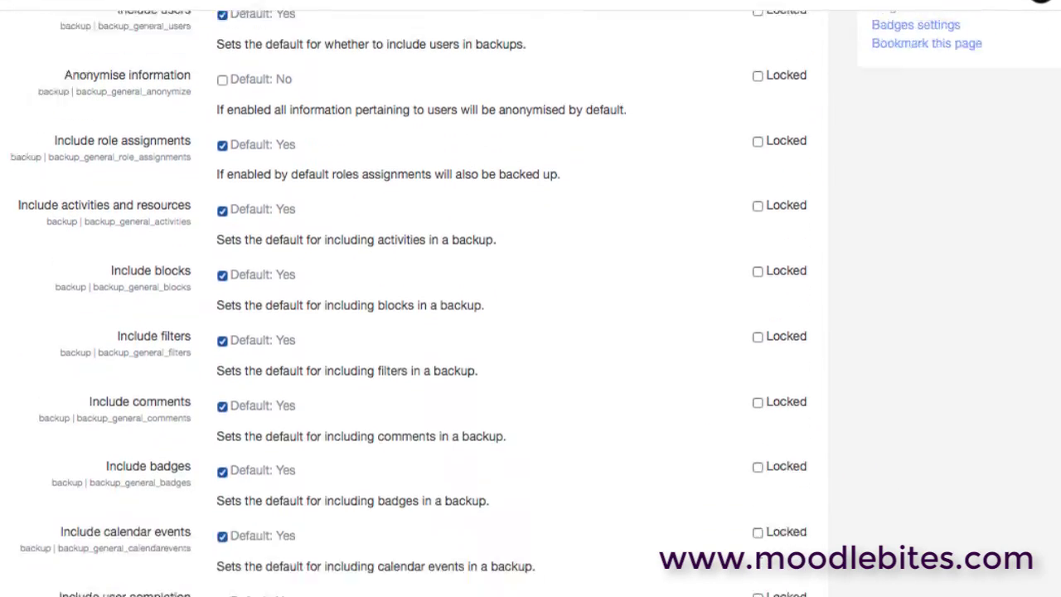
{"action": "scroll", "coordinate": [531, 299], "scroll_direction": "down", "scroll_amount": 4}
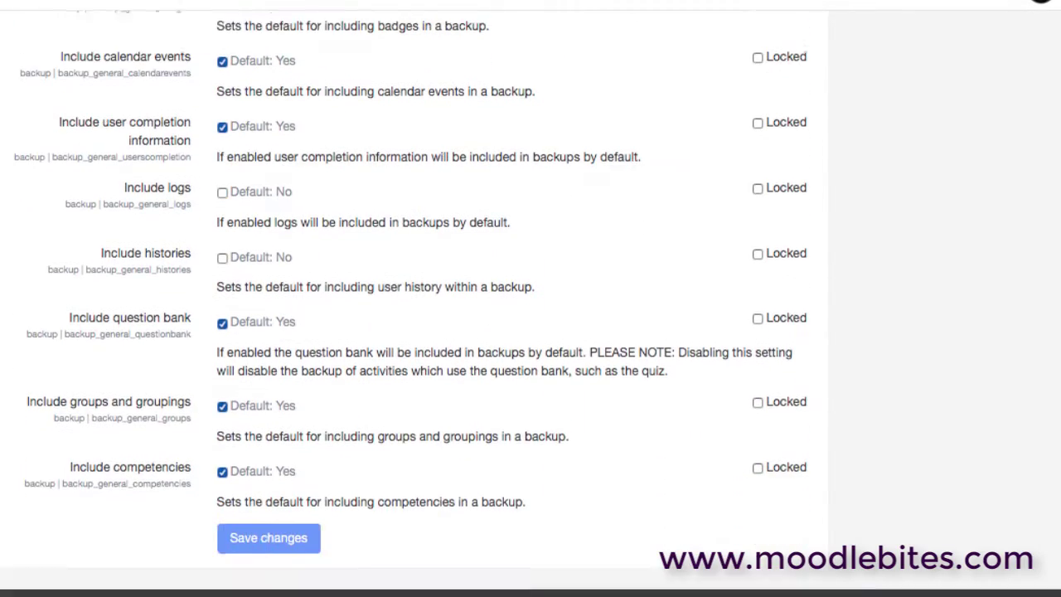
{"action": "scroll", "coordinate": [530, 298], "scroll_direction": "up", "scroll_amount": 1}
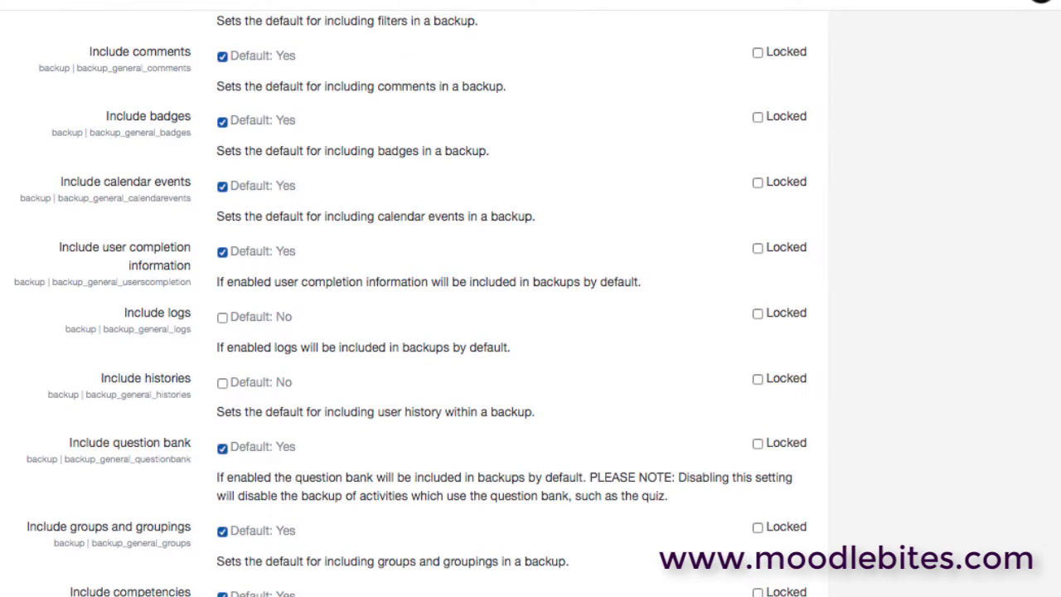
{"action": "scroll", "coordinate": [531, 299], "scroll_direction": "up", "scroll_amount": 10}
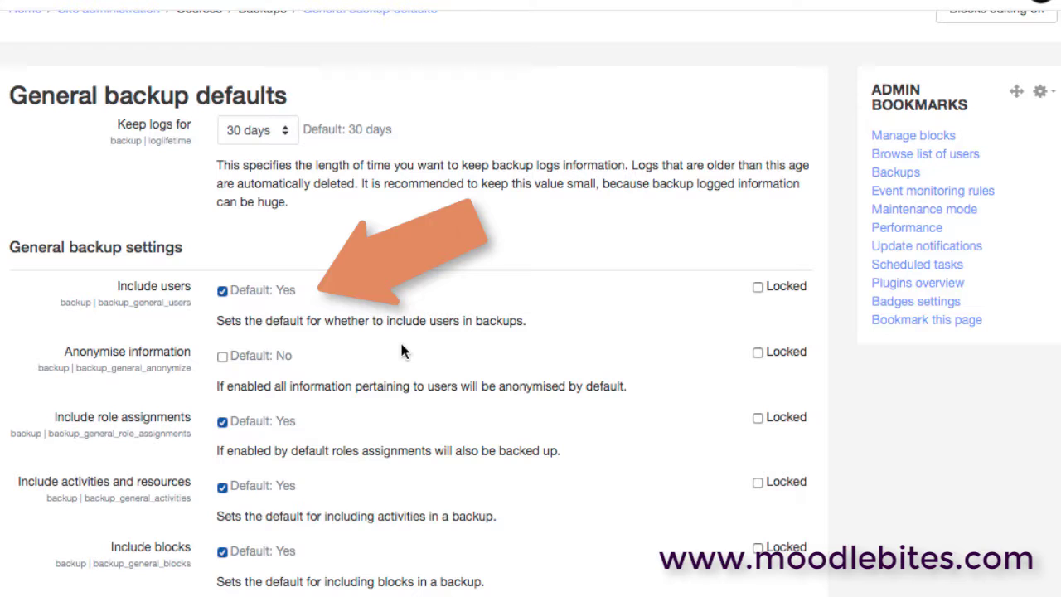
{"action": "left_click", "coordinate": [283, 133]}
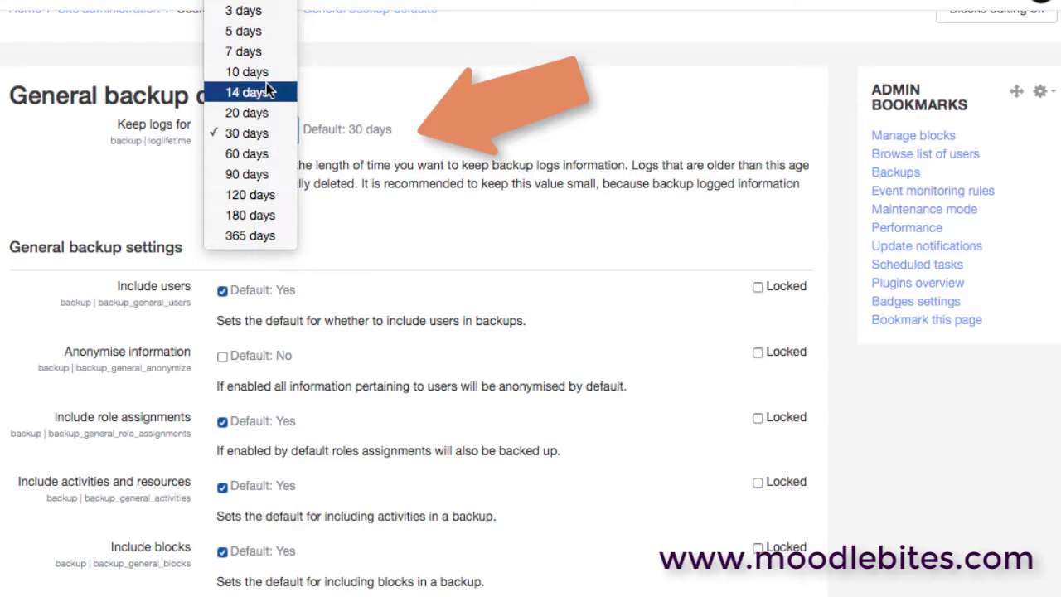
{"action": "key", "text": "Escape"}
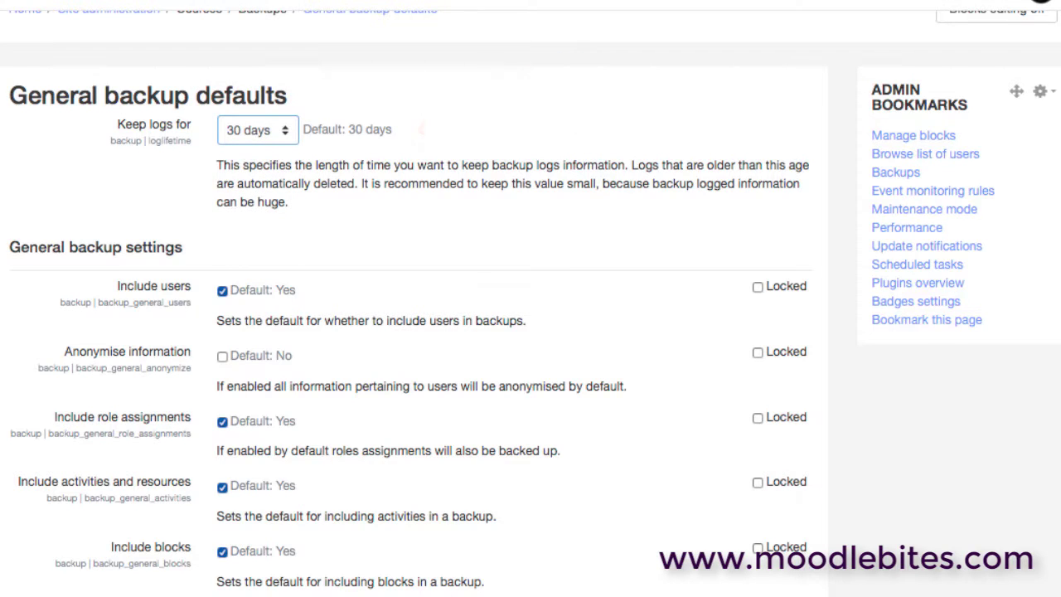
{"action": "scroll", "coordinate": [415, 332], "scroll_direction": "down", "scroll_amount": 8}
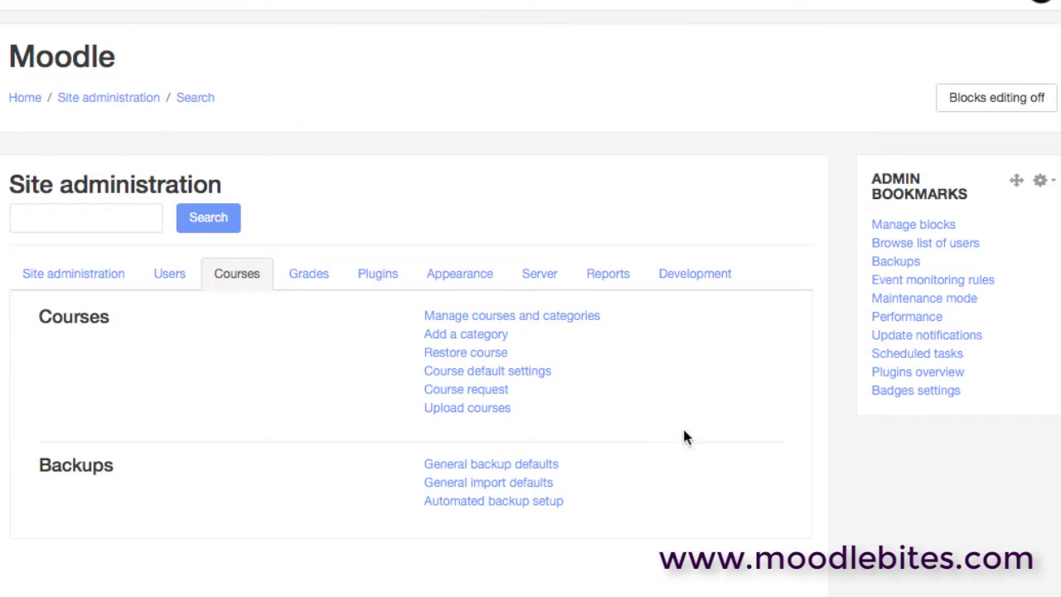
Examine the general import defaults, switching admin conflict resolution on and back off, and return to the course administration list
{"action": "left_click", "coordinate": [531, 485]}
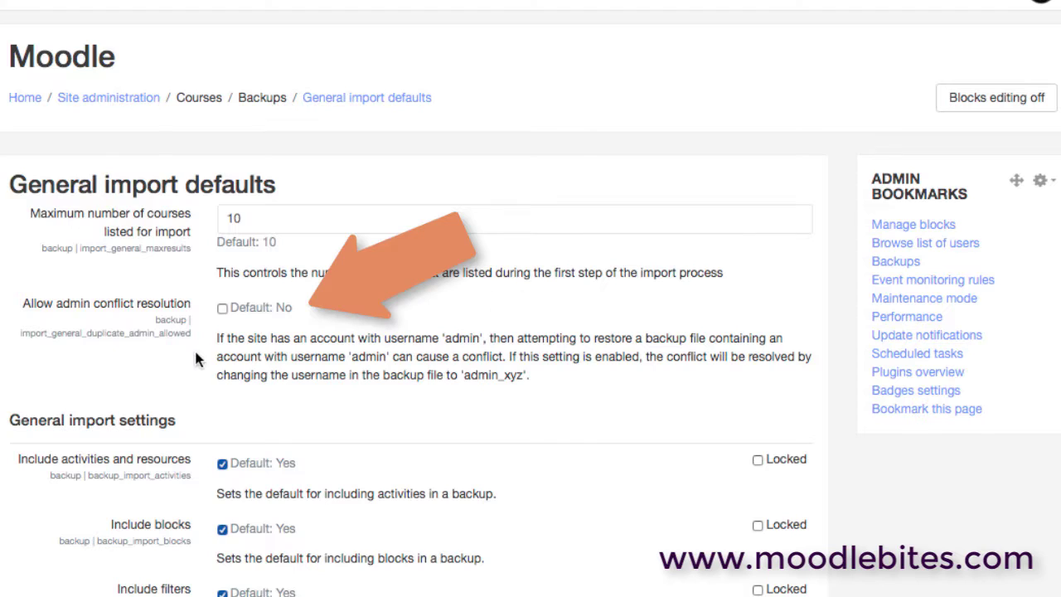
{"action": "left_click", "coordinate": [221, 308]}
{"action": "double_click", "coordinate": [454, 335]}
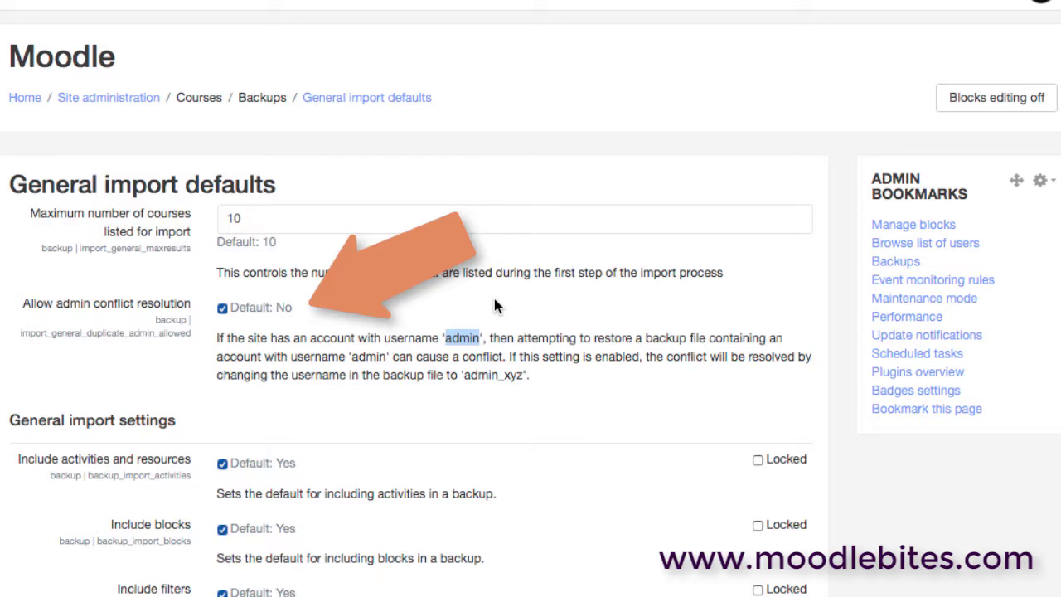
{"action": "left_click", "coordinate": [471, 350]}
{"action": "double_click", "coordinate": [463, 340]}
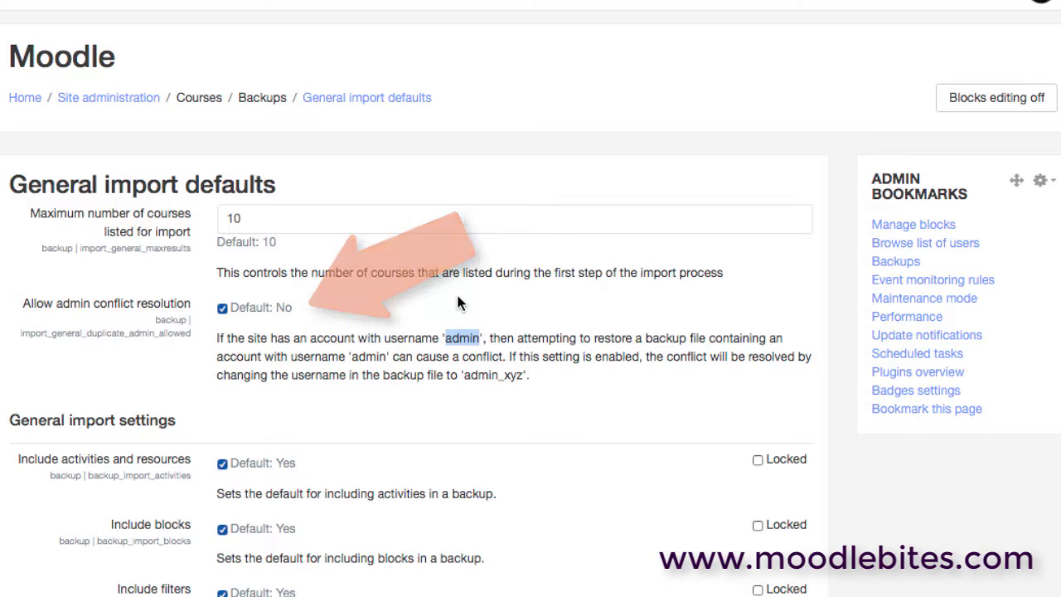
{"action": "left_click", "coordinate": [223, 309]}
{"action": "scroll", "coordinate": [531, 332], "scroll_direction": "down", "scroll_amount": 5}
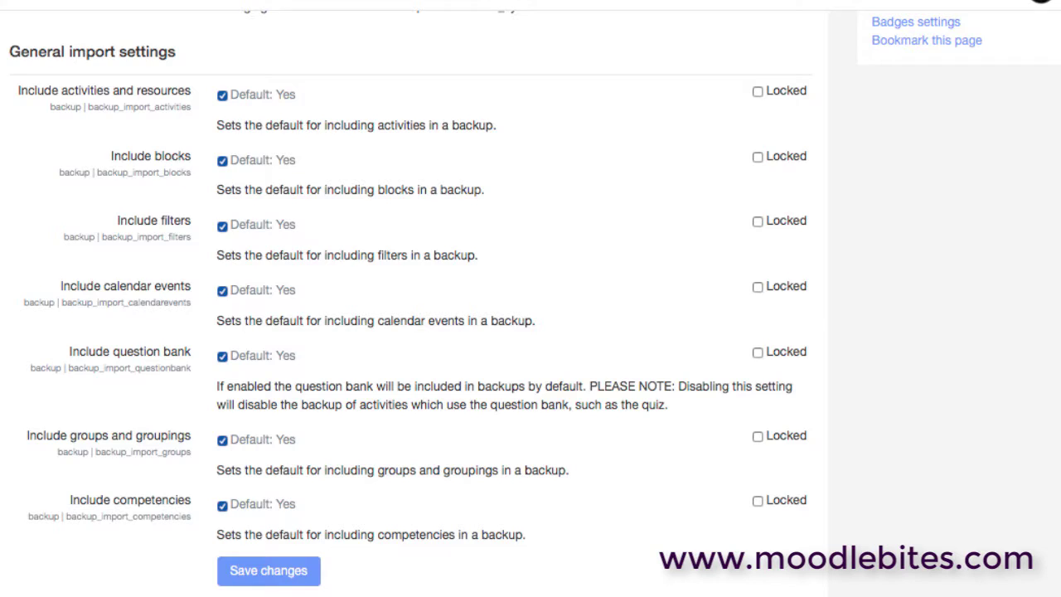
{"action": "scroll", "coordinate": [531, 332], "scroll_direction": "up", "scroll_amount": 5}
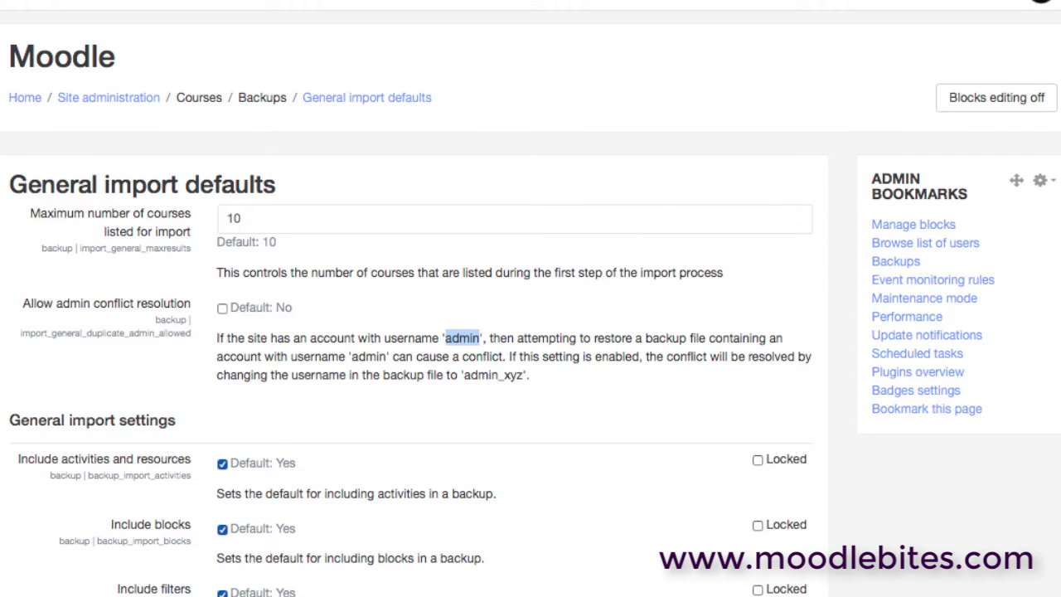
{"action": "key", "text": "alt+Left"}
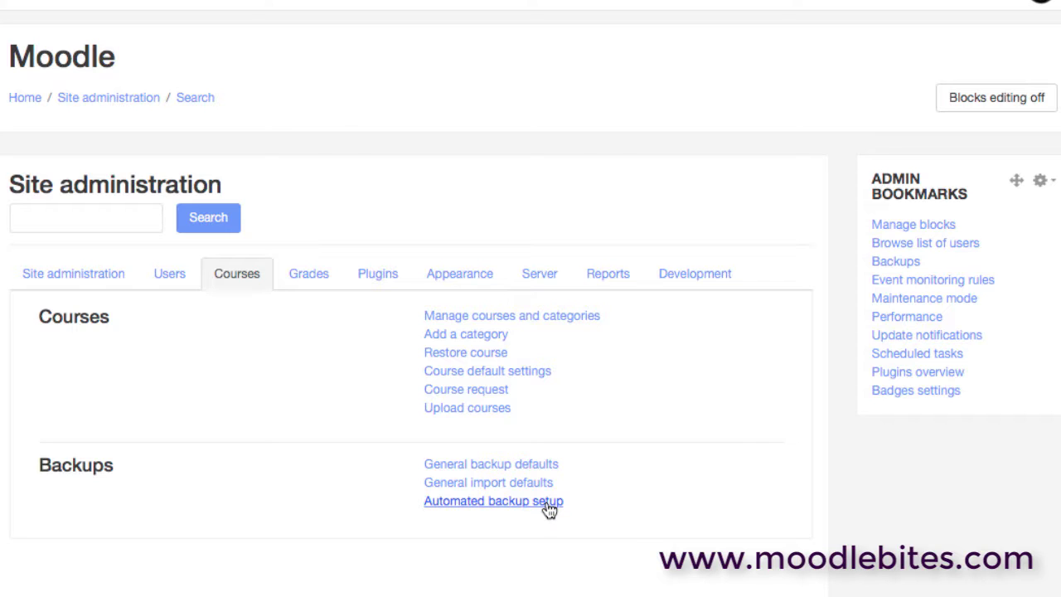
Open the automated backup setup and keep automated backups set to Enabled
{"action": "left_click", "coordinate": [546, 501]}
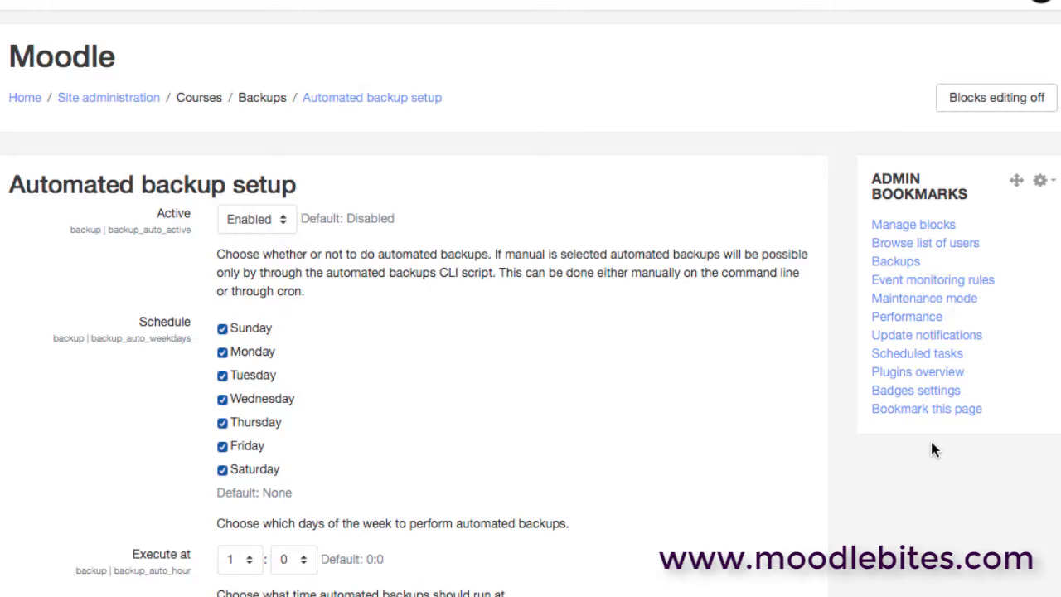
{"action": "scroll", "coordinate": [530, 304], "scroll_direction": "down", "scroll_amount": 3}
{"action": "left_click", "coordinate": [283, 81]}
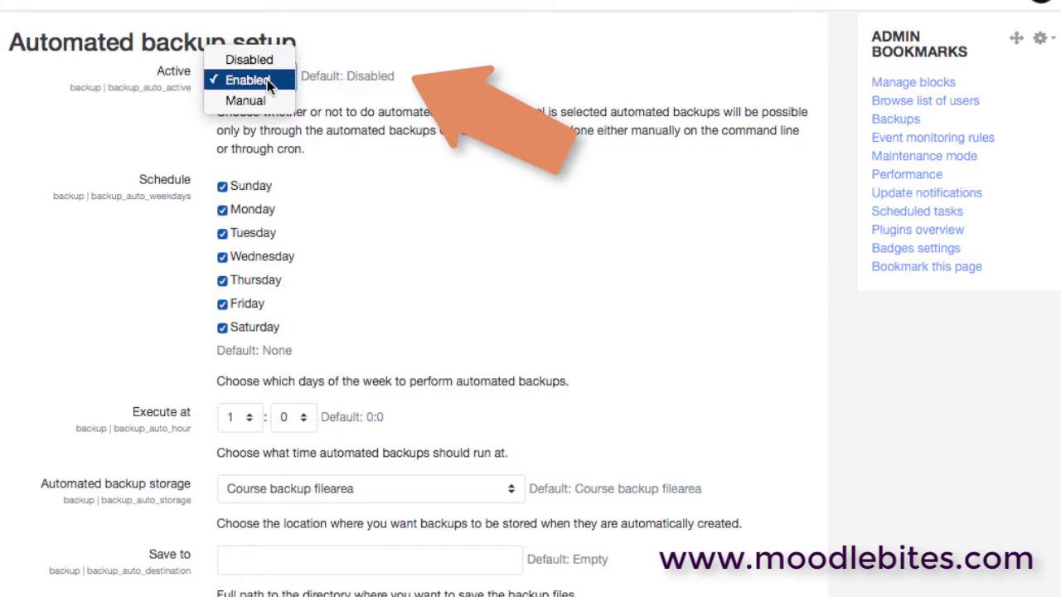
{"action": "left_click", "coordinate": [249, 79]}
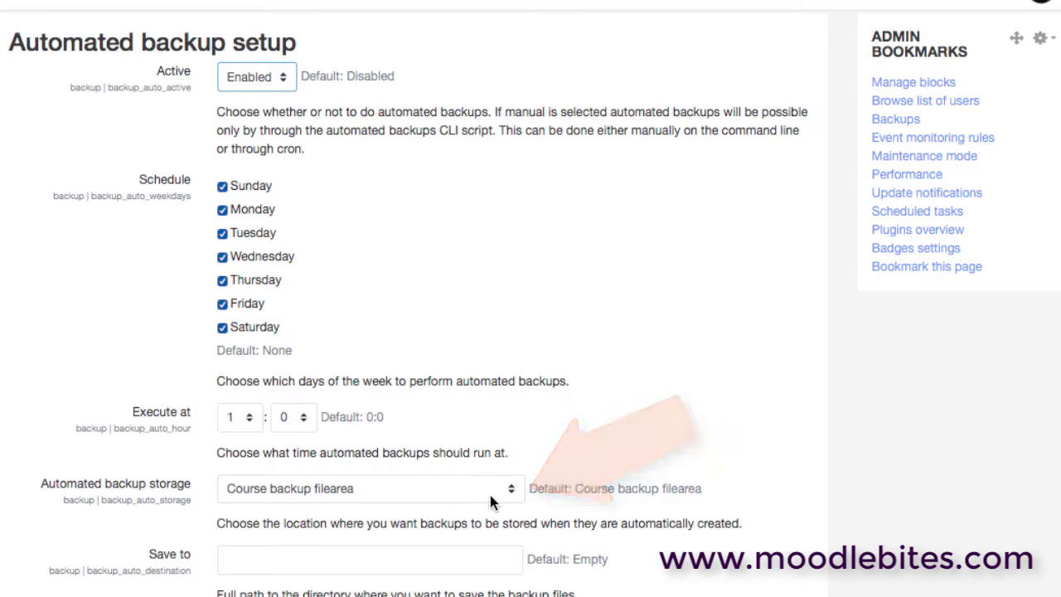
Set automated backup storage to Specified directory for automated backups, with /home/backups/moodle as the save path
{"action": "scroll", "coordinate": [412, 303], "scroll_direction": "down", "scroll_amount": 10}
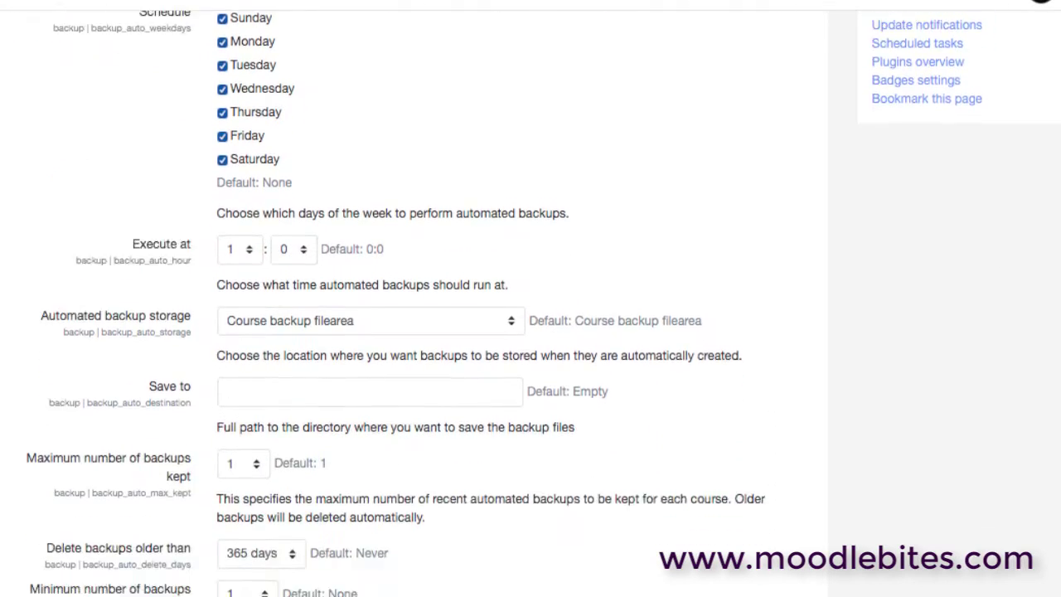
{"action": "scroll", "coordinate": [1052, 289], "scroll_direction": "up", "scroll_amount": 1}
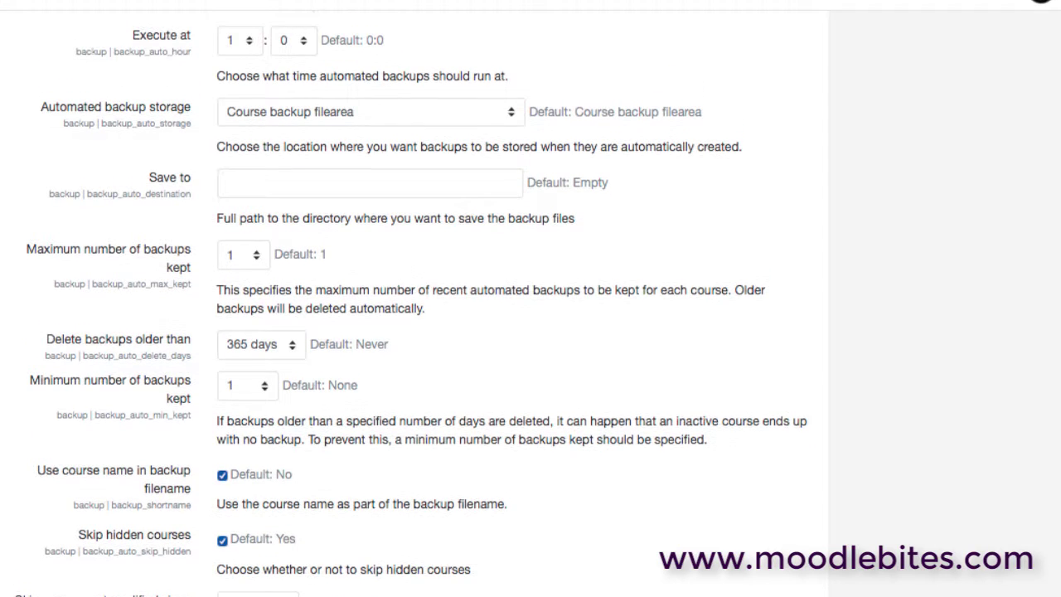
{"action": "left_click", "coordinate": [509, 114]}
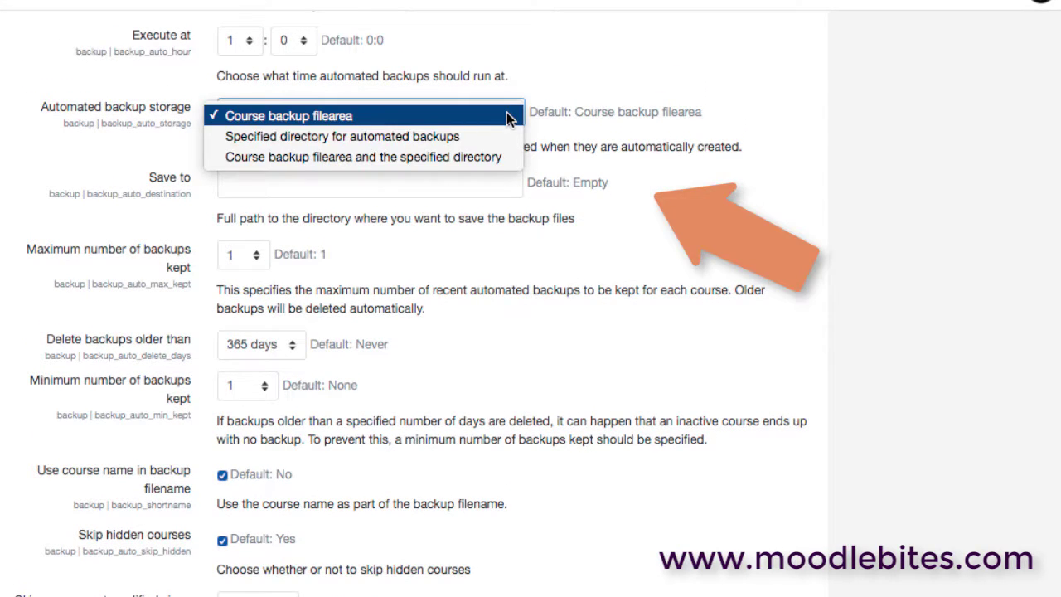
{"action": "left_click", "coordinate": [332, 137]}
{"action": "left_click", "coordinate": [346, 183]}
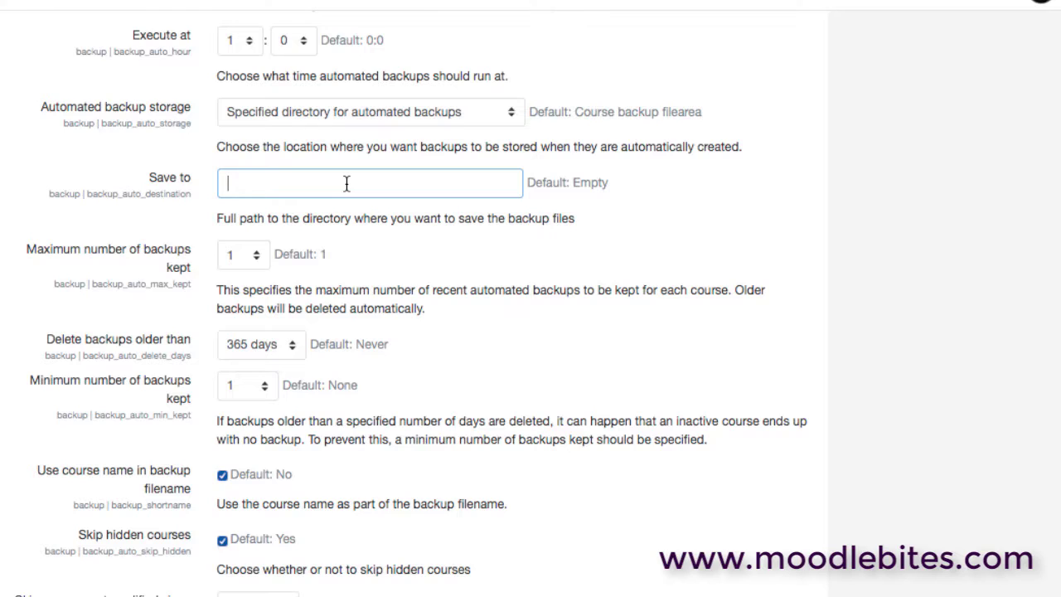
{"action": "type", "text": "/home/backups/moodle"}
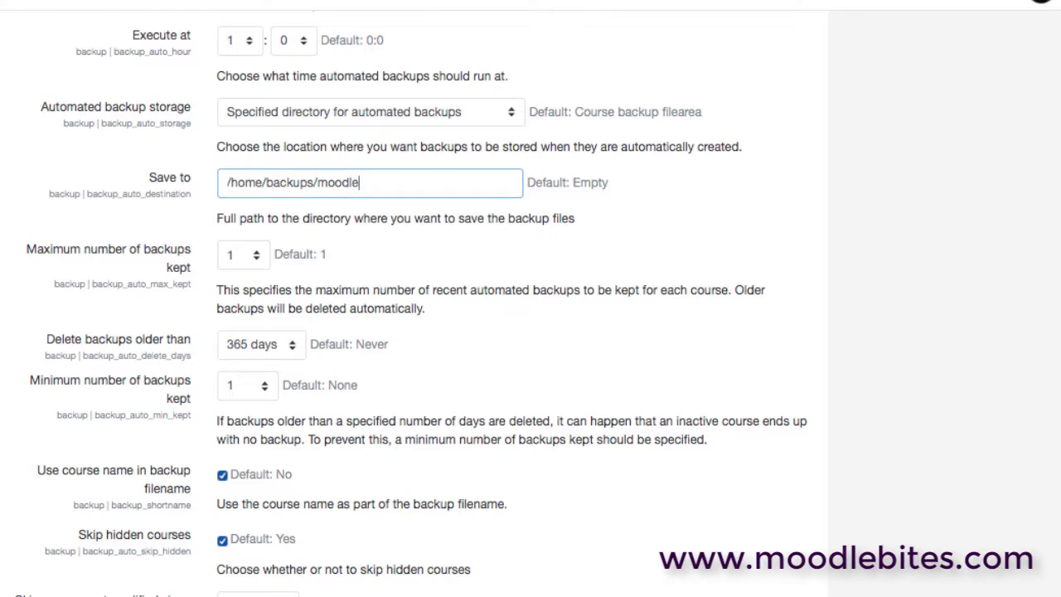
Complete the backup save path as /home/backups/moodlesite/ and keep the maximum number of backups kept at 1
{"action": "type", "text": "site/"}
{"action": "scroll", "coordinate": [415, 299], "scroll_direction": "down", "scroll_amount": 2}
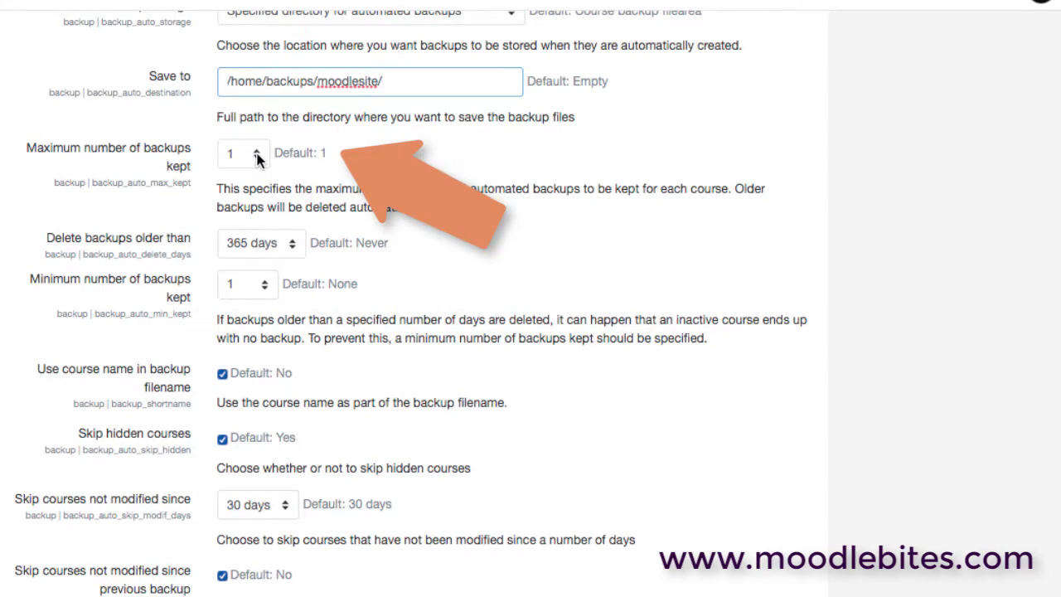
{"action": "left_click", "coordinate": [257, 155]}
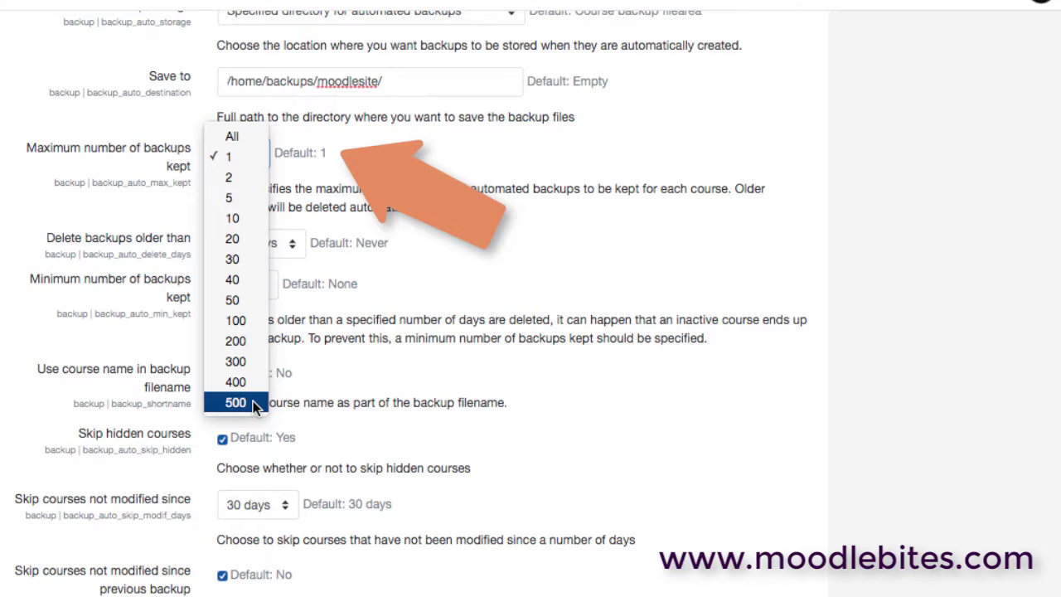
{"action": "left_click", "coordinate": [251, 159]}
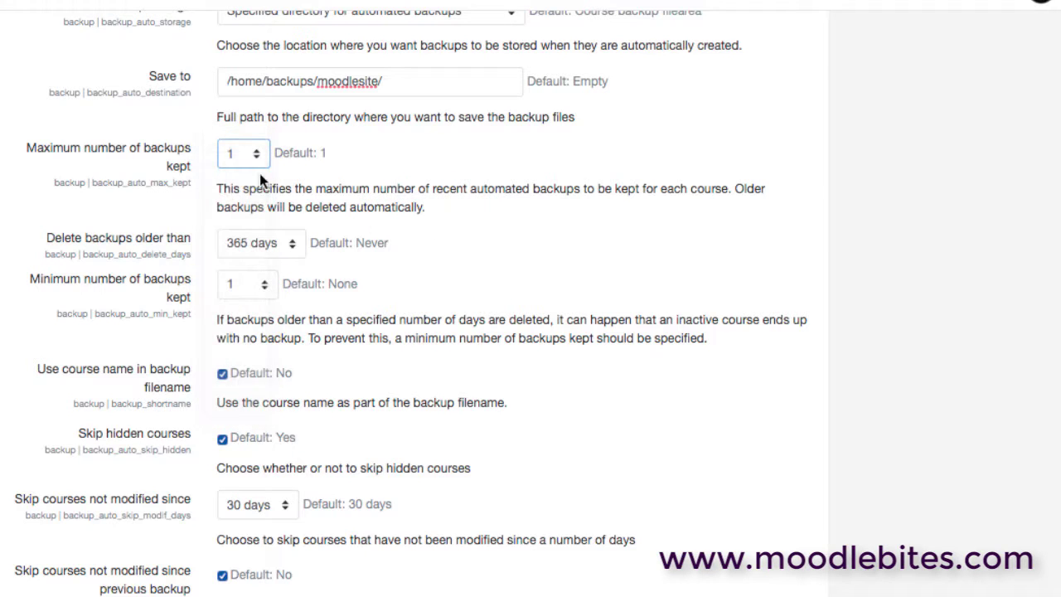
Review the choices for deleting older backups and for the minimum number kept, keeping 365 days and 1
{"action": "scroll", "coordinate": [289, 243], "scroll_direction": "down", "scroll_amount": 1}
{"action": "left_click", "coordinate": [290, 236]}
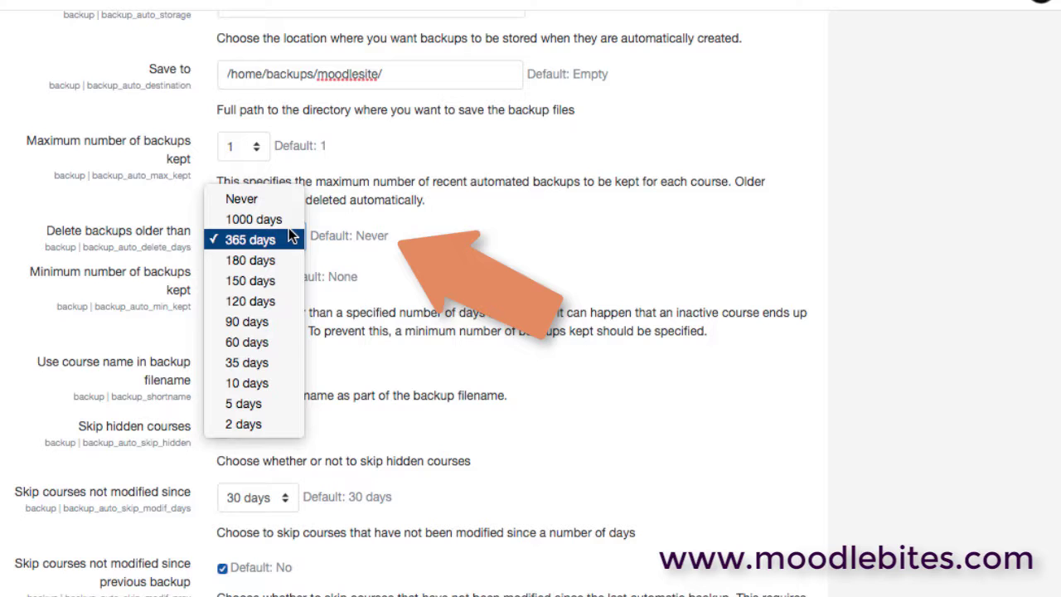
{"action": "left_click", "coordinate": [290, 239]}
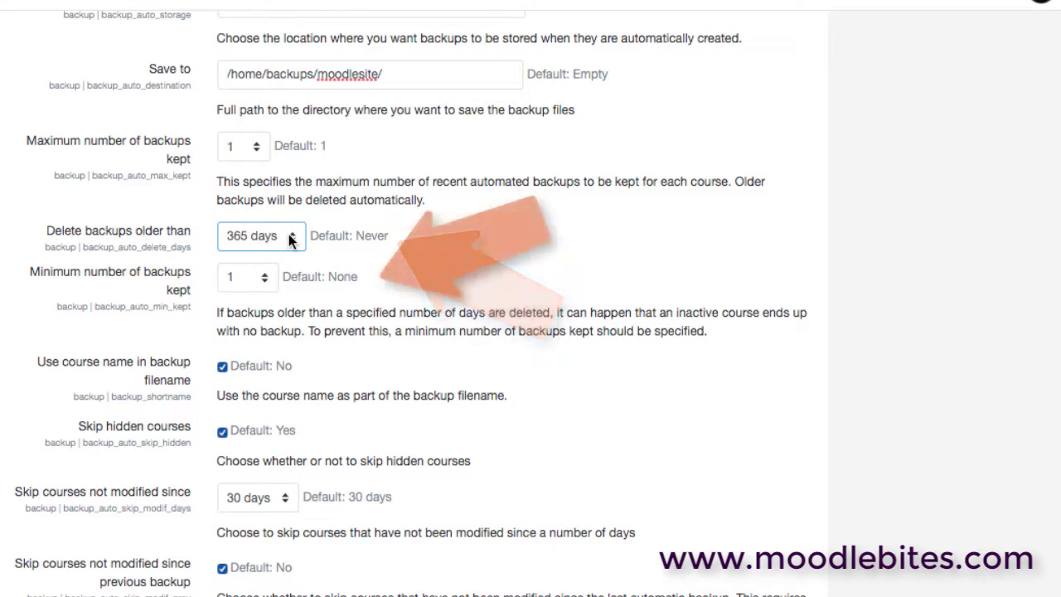
{"action": "left_click", "coordinate": [265, 278]}
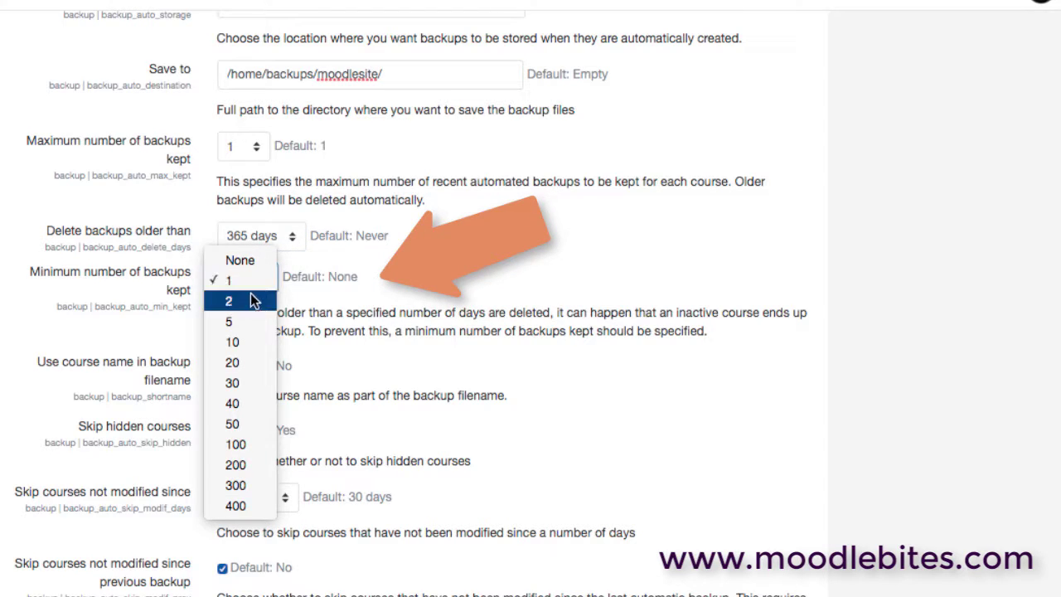
{"action": "left_click", "coordinate": [254, 282]}
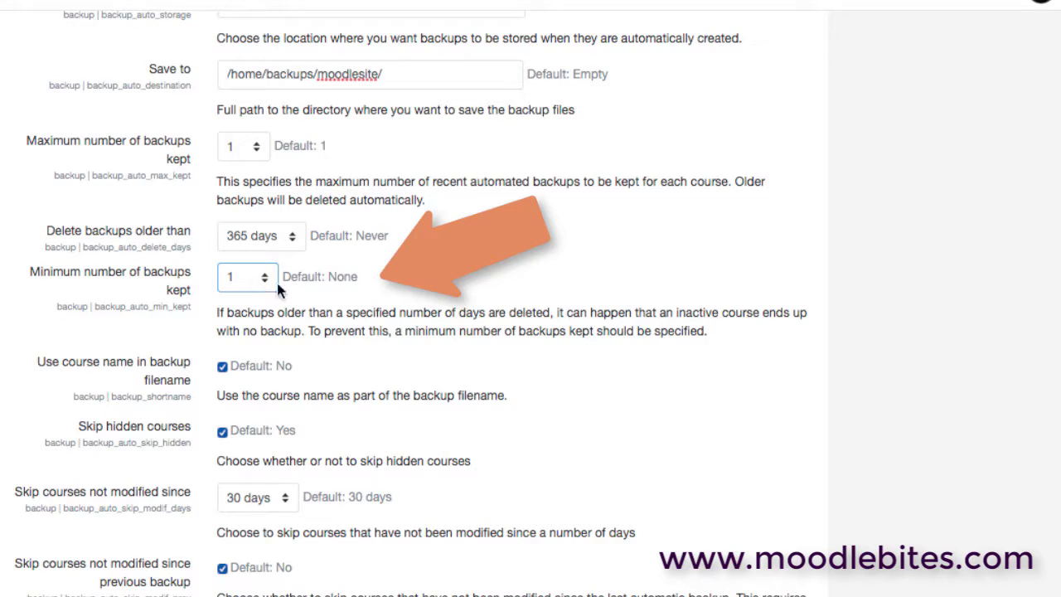
{"action": "left_click", "coordinate": [390, 244]}
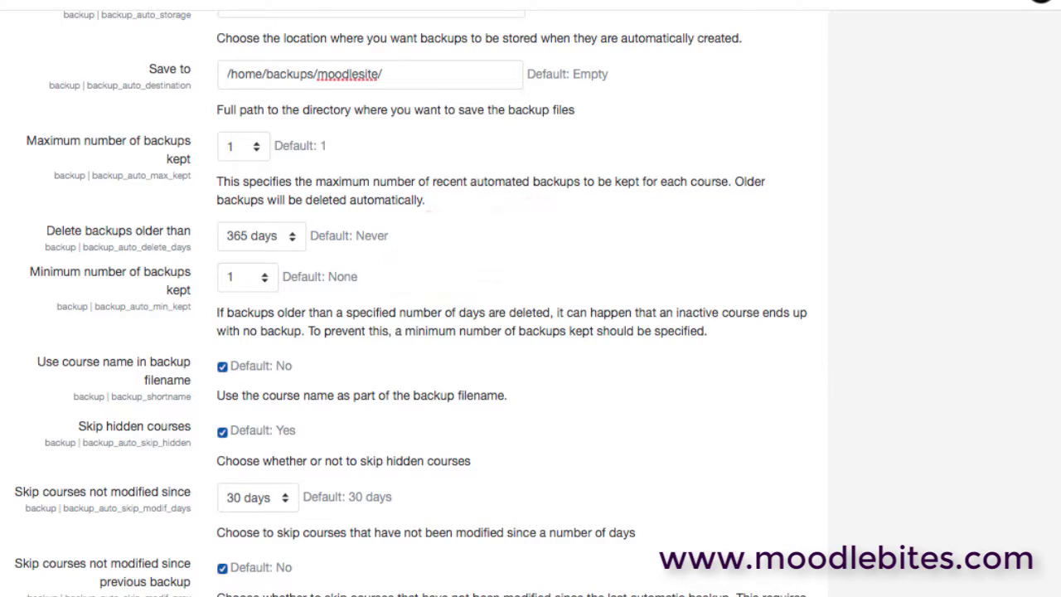
Switch the options for using the course name in backup filenames and skipping hidden courses off and back on
{"action": "scroll", "coordinate": [323, 154], "scroll_direction": "down", "scroll_amount": 7}
{"action": "scroll", "coordinate": [324, 154], "scroll_direction": "up", "scroll_amount": 1}
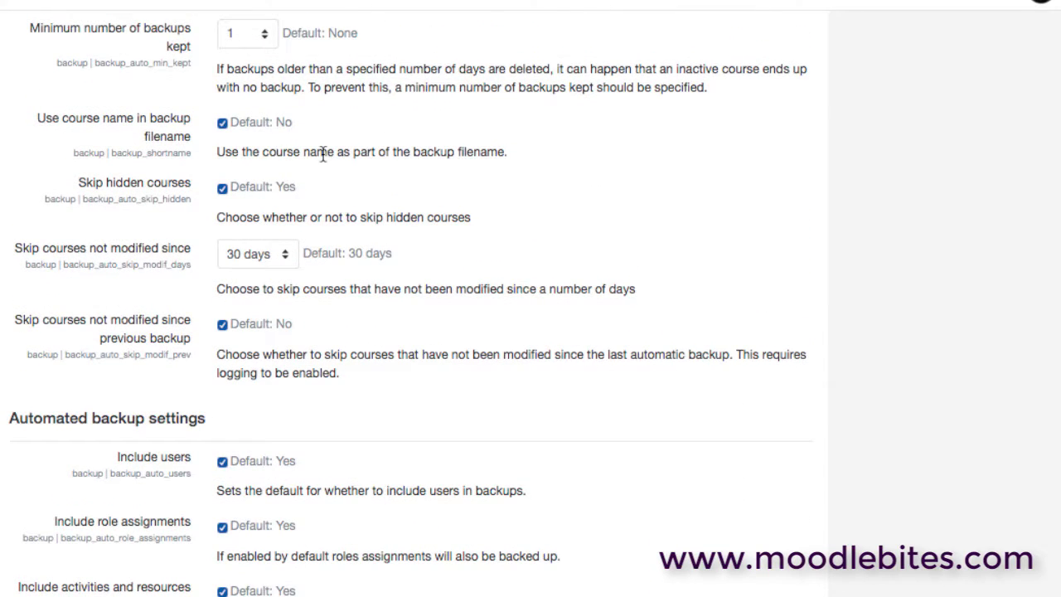
{"action": "left_click", "coordinate": [221, 123]}
{"action": "left_click", "coordinate": [222, 124]}
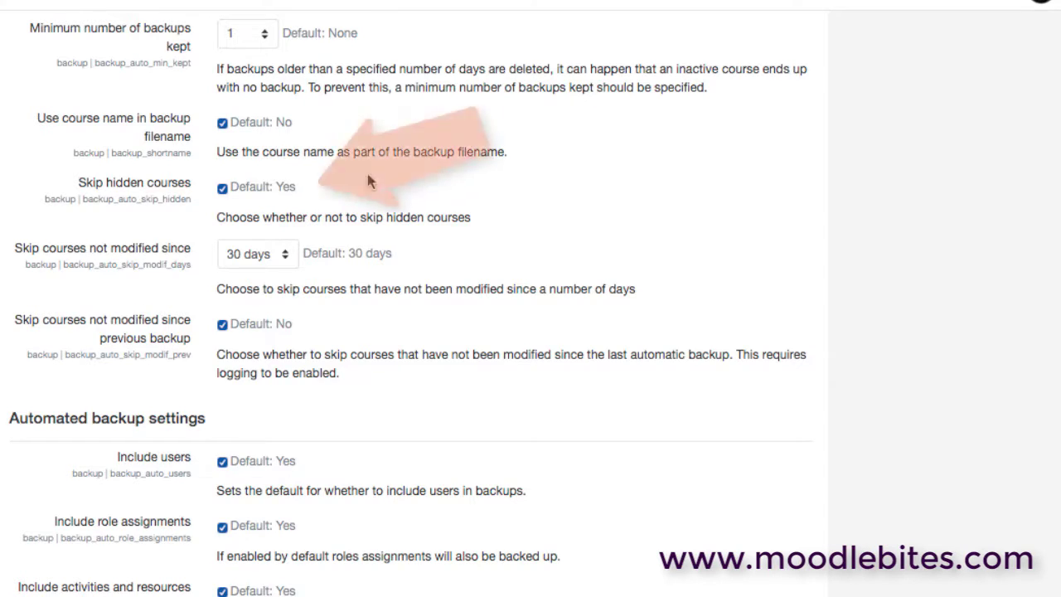
{"action": "left_click", "coordinate": [222, 190]}
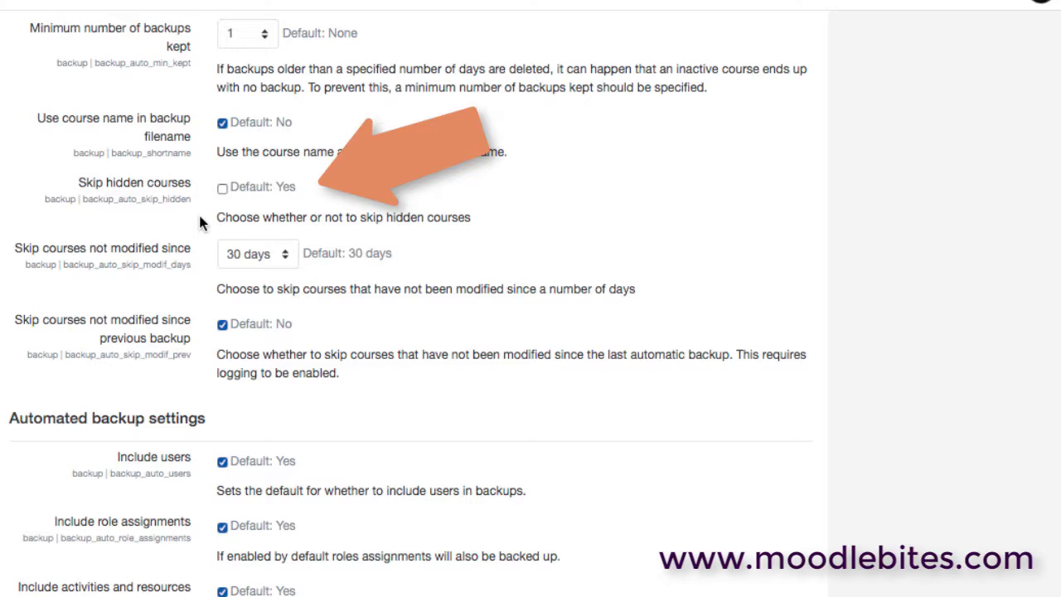
{"action": "left_click", "coordinate": [222, 188]}
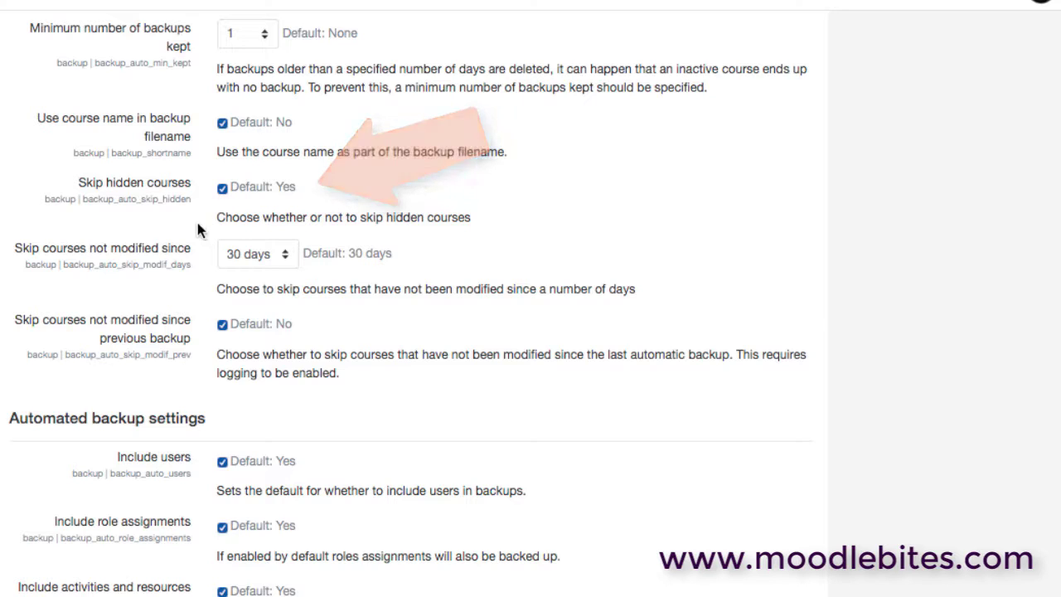
Set Skip courses not modified since to 90 days and highlight the logging requirement under Skip courses not modified since previous backup
{"action": "left_click", "coordinate": [284, 255]}
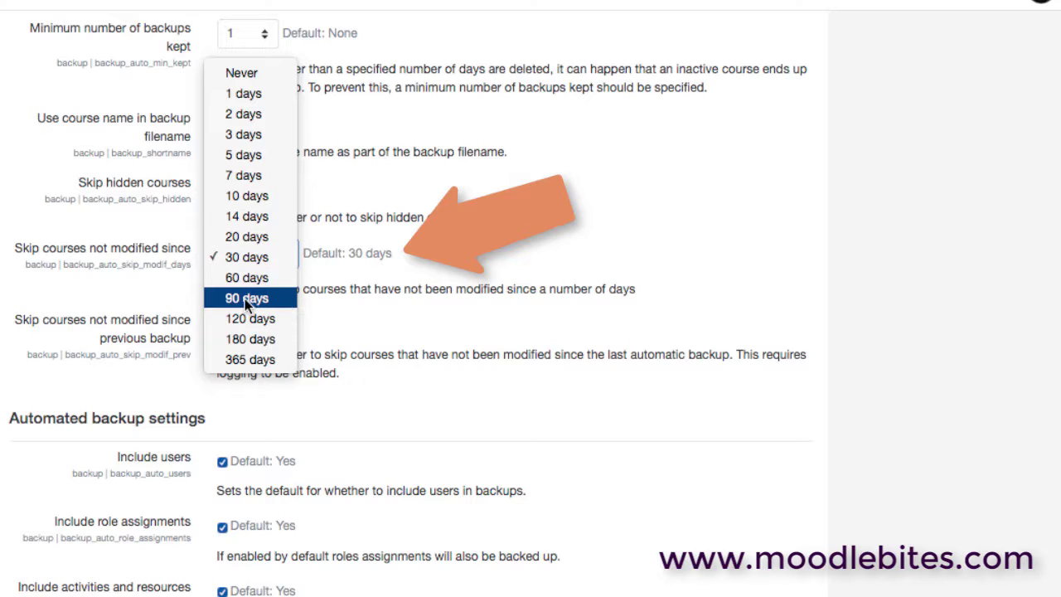
{"action": "left_click", "coordinate": [277, 299]}
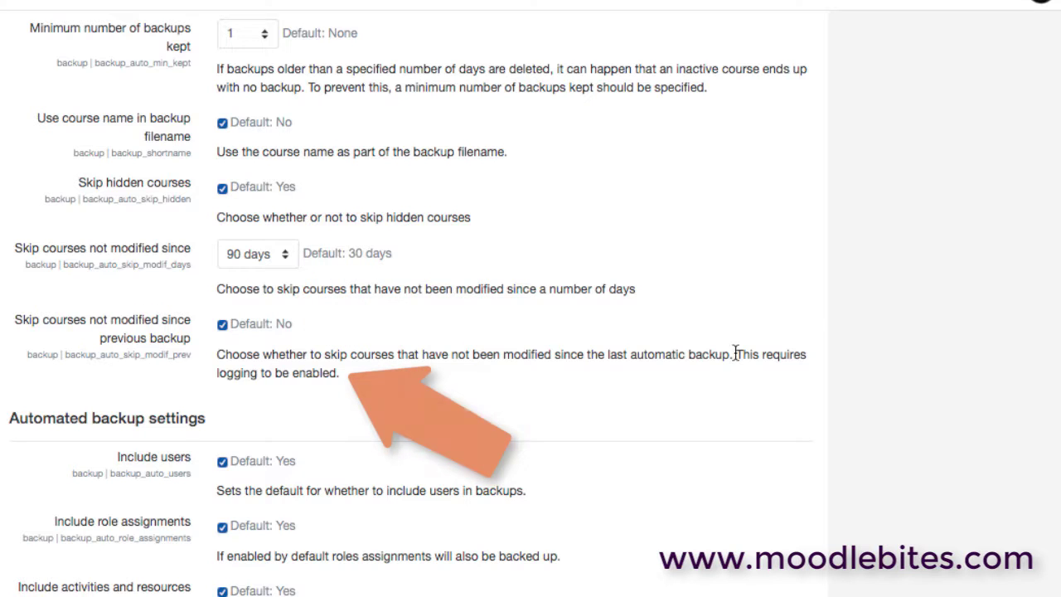
{"action": "left_click_drag", "start_coordinate": [734, 354], "coordinate": [596, 370]}
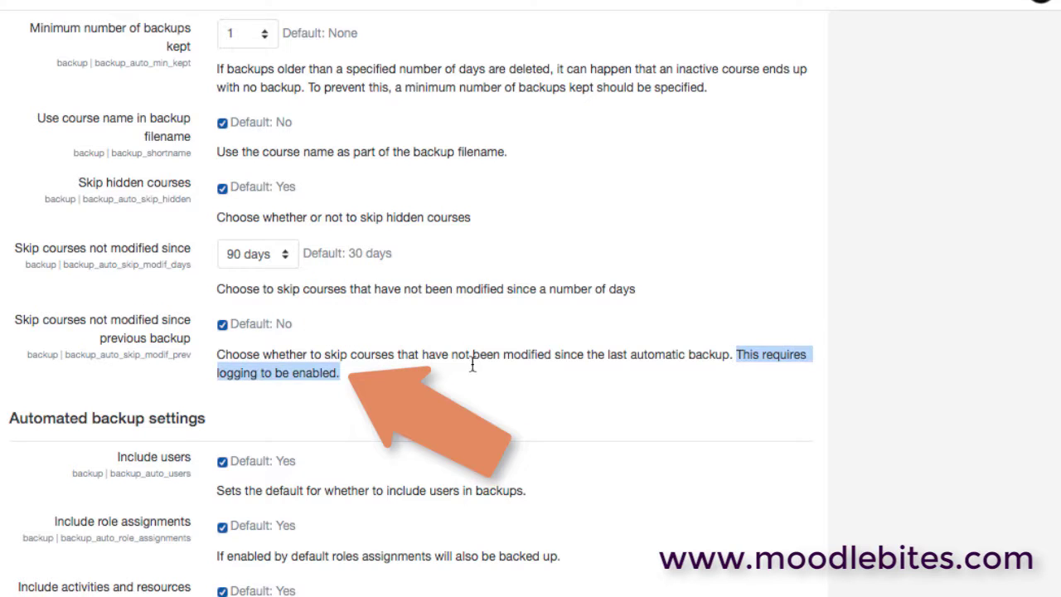
{"action": "left_click", "coordinate": [273, 406]}
{"action": "scroll", "coordinate": [933, 448], "scroll_direction": "up", "scroll_amount": 1}
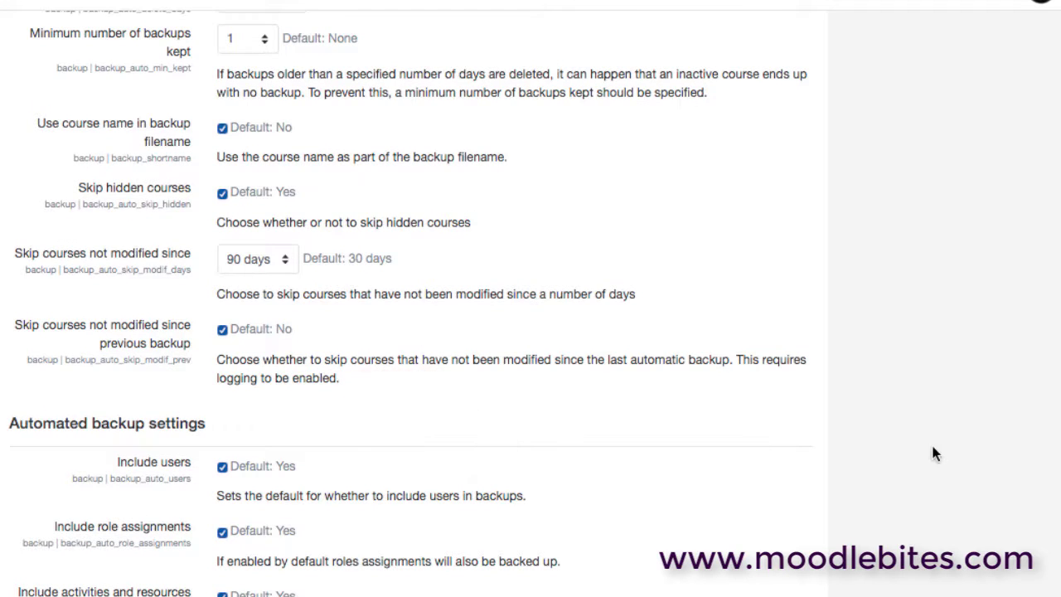
{"action": "scroll", "coordinate": [411, 304], "scroll_direction": "down", "scroll_amount": 5}
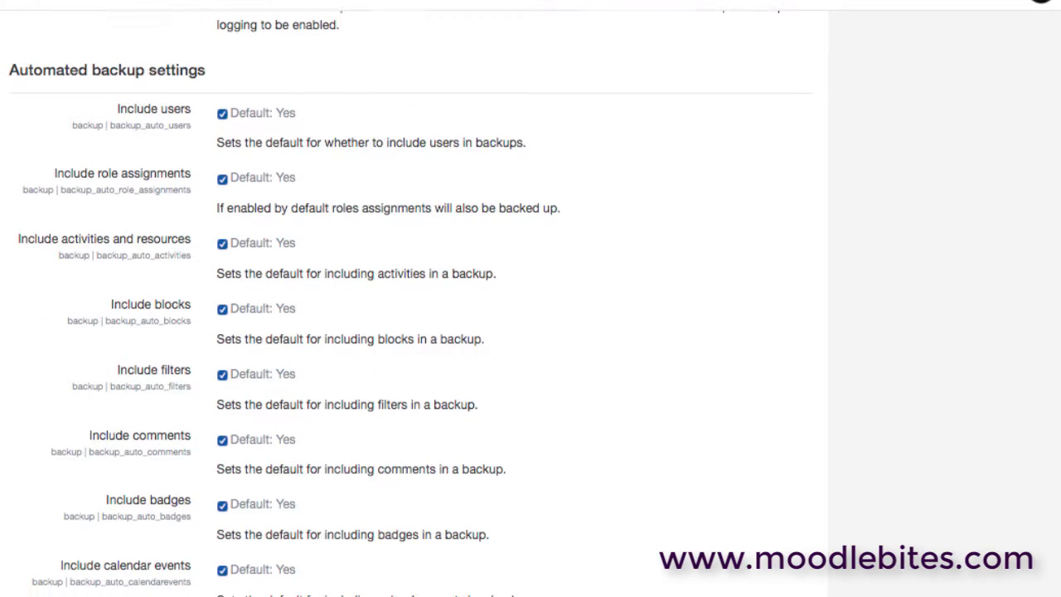